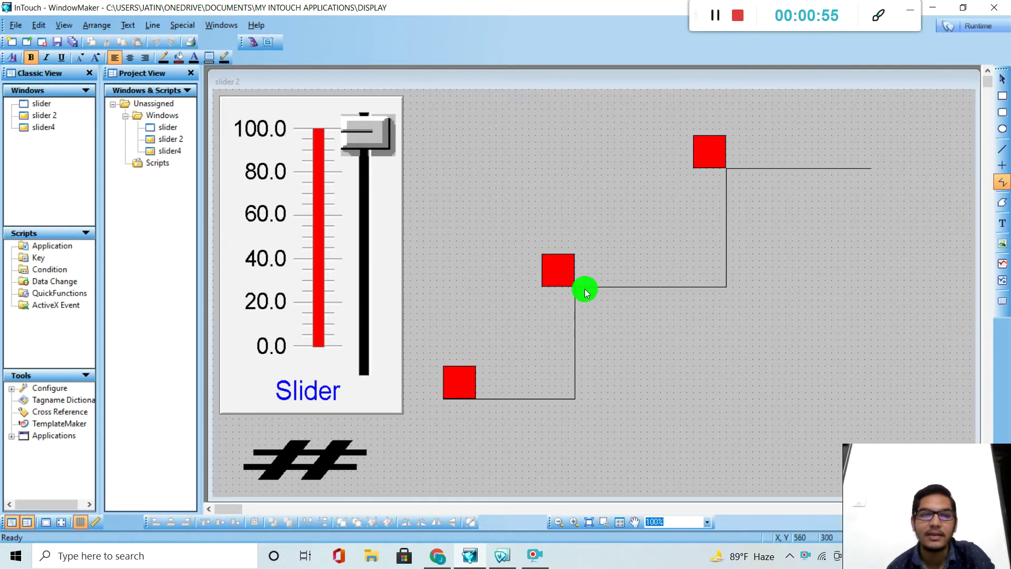
# - Open the slider4 window and draw an inverted-V polyline beside the slider, from about 380, 400 to about 790, 400
pyautogui.doubleClick(176, 153)
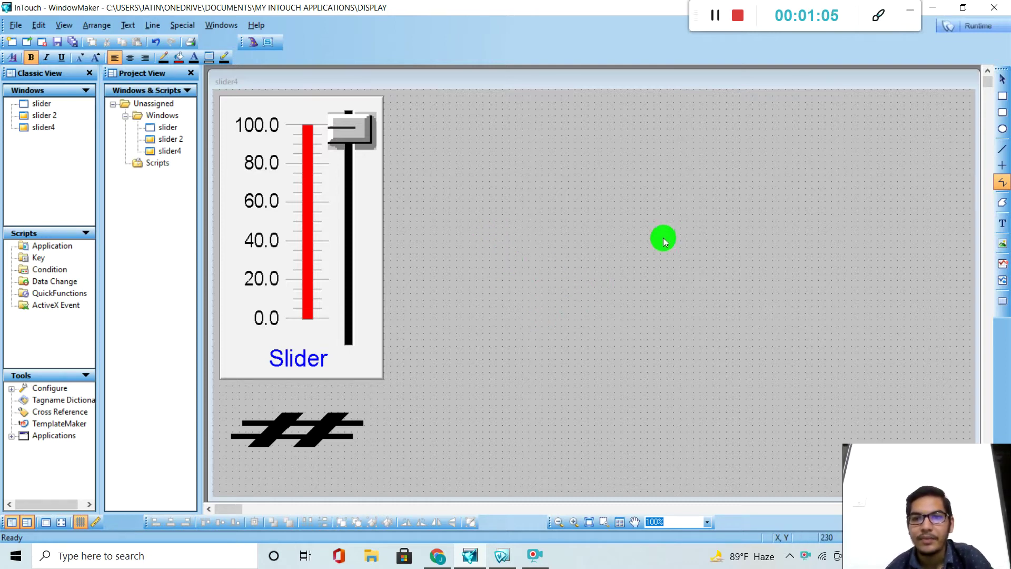
pyautogui.click(1004, 187)
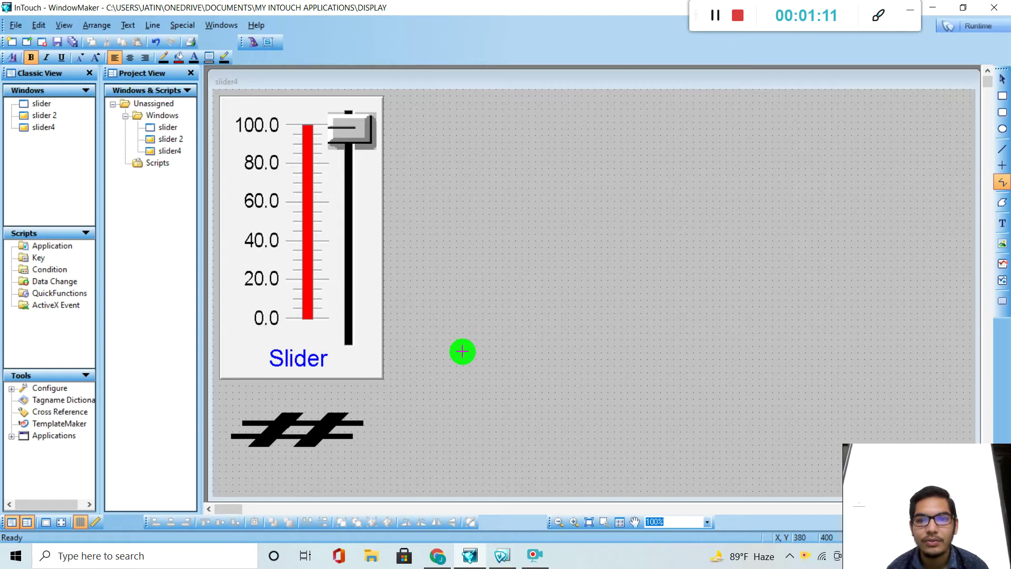
pyautogui.click(462, 351)
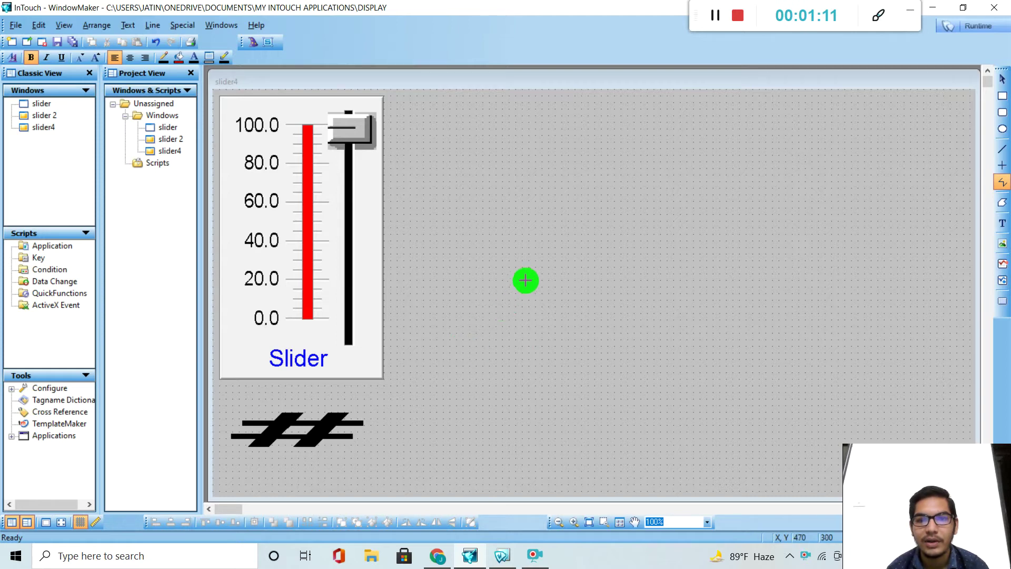
pyautogui.click(588, 208)
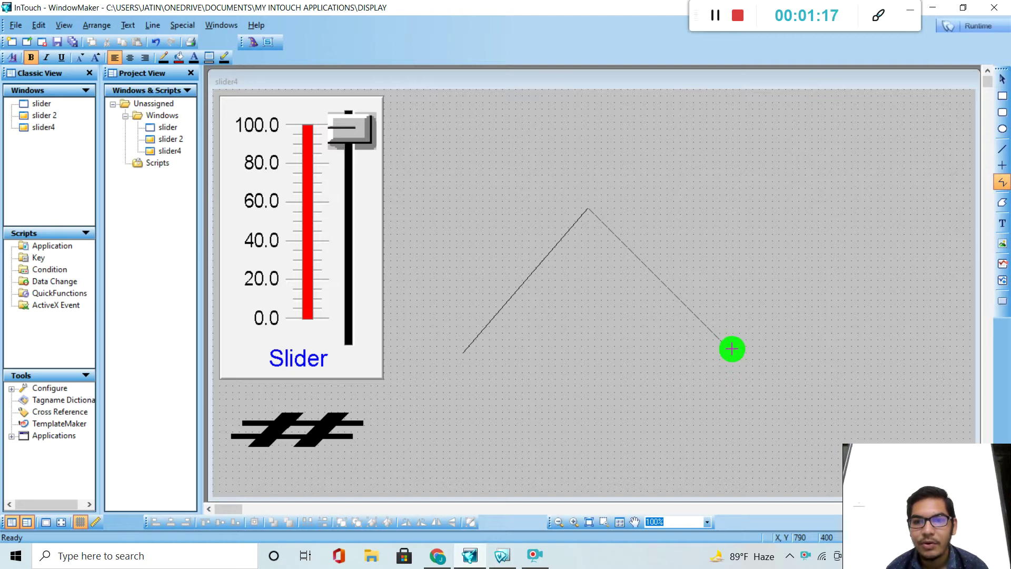
pyautogui.doubleClick(732, 349)
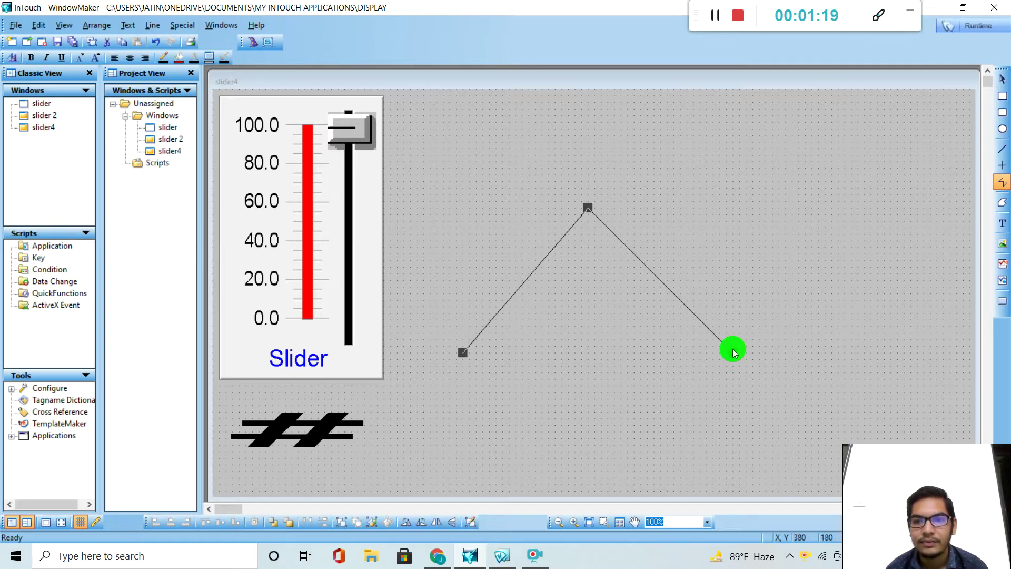
pyautogui.click(770, 256)
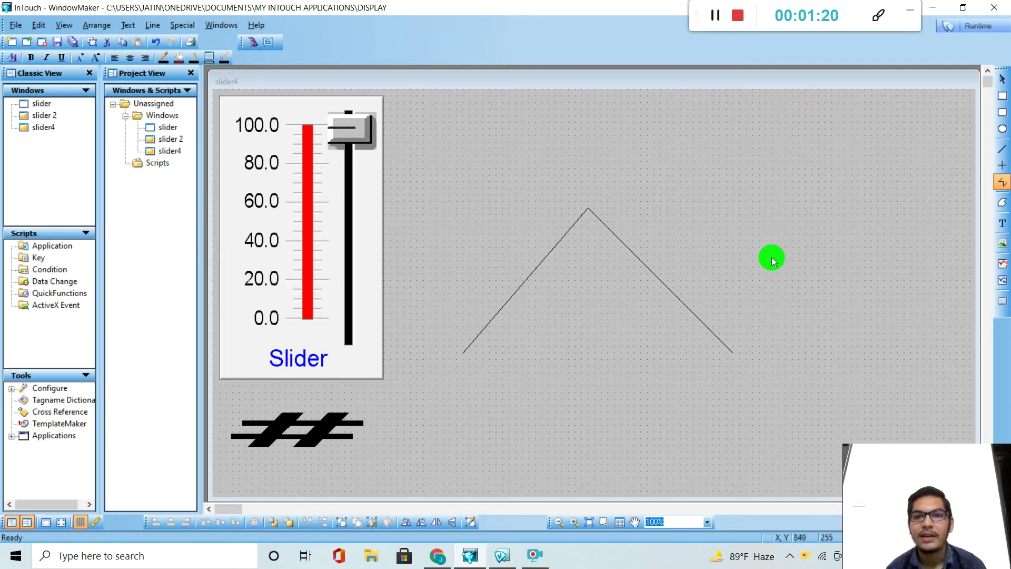
# - Set the inverted-V polyline to the thickest available line width
pyautogui.click(509, 303)
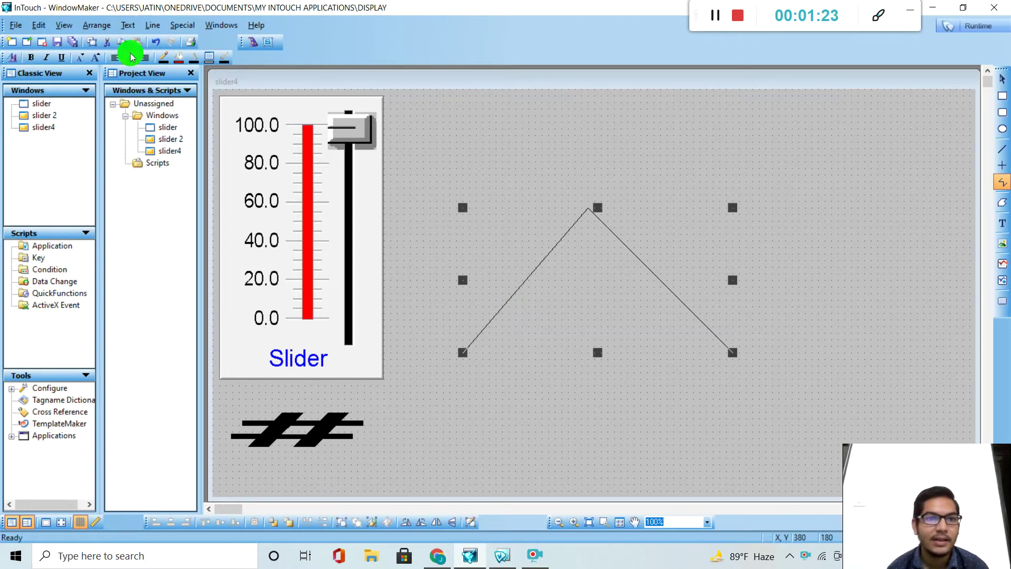
pyautogui.click(154, 27)
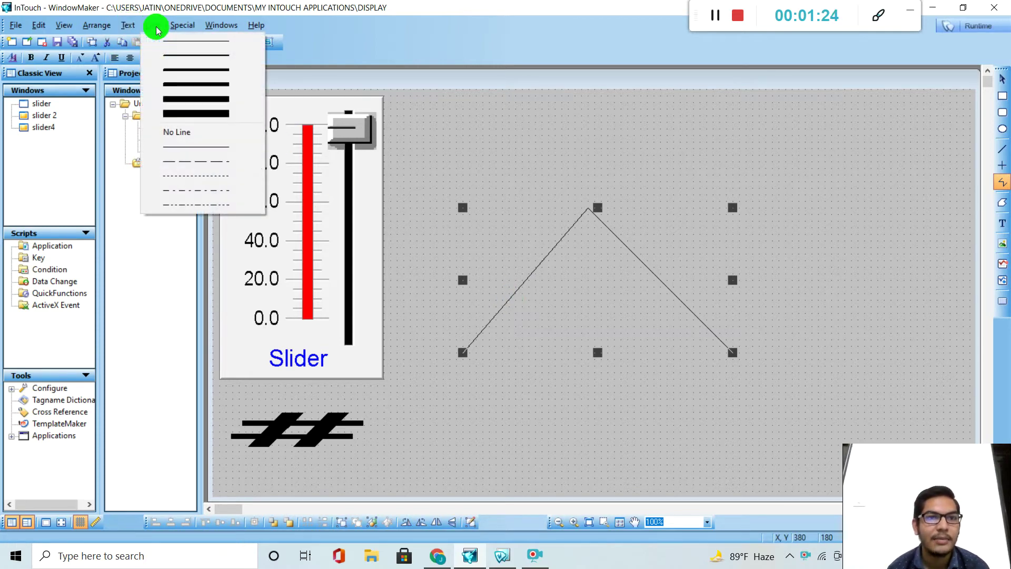
pyautogui.click(191, 114)
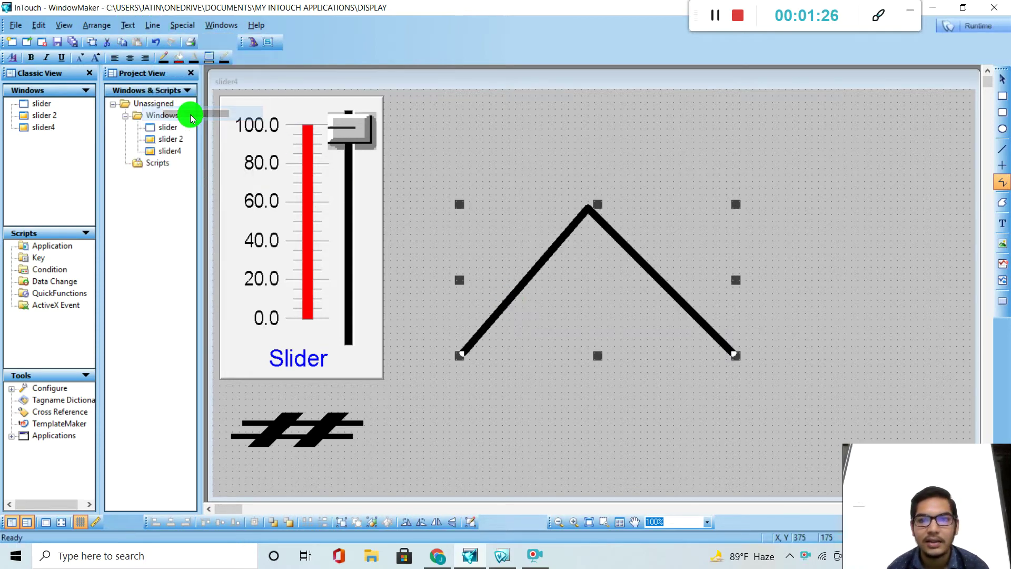
pyautogui.click(590, 174)
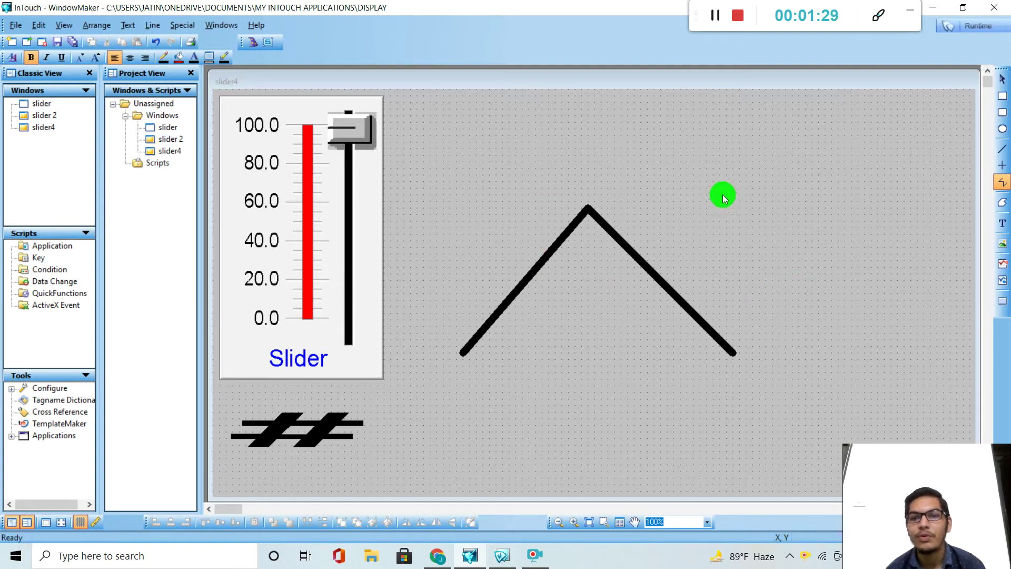
# - Draw a red ellipse about 70 by 60 and position it at the polyline's lower-left end, at about X 330, Y 340
pyautogui.click(1004, 131)
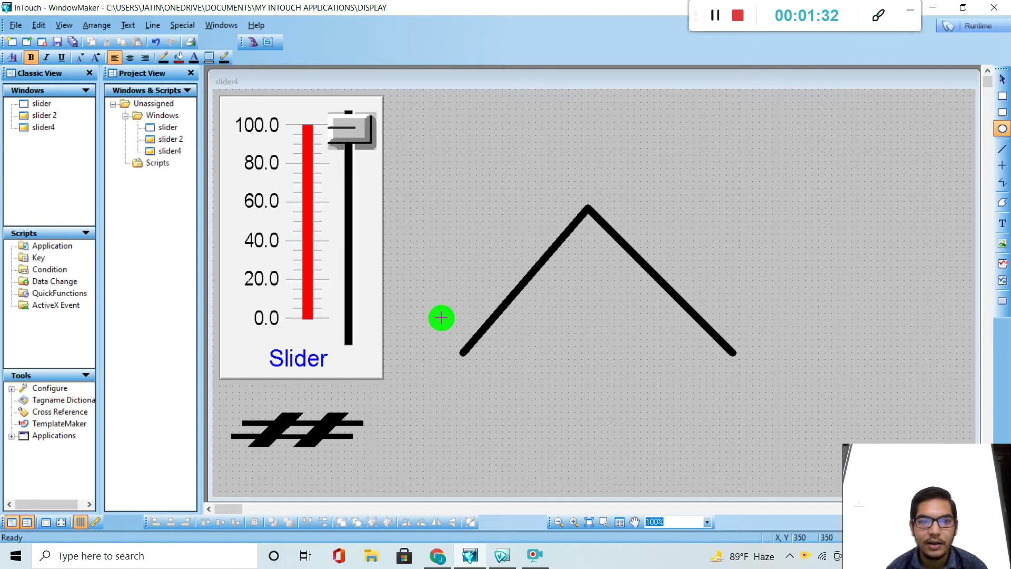
pyautogui.moveTo(443, 319)
pyautogui.mouseDown()
pyautogui.moveTo(489, 360)
pyautogui.moveTo(452, 326)
pyautogui.mouseUp()
pyautogui.click(468, 340)
pyautogui.click(465, 367)
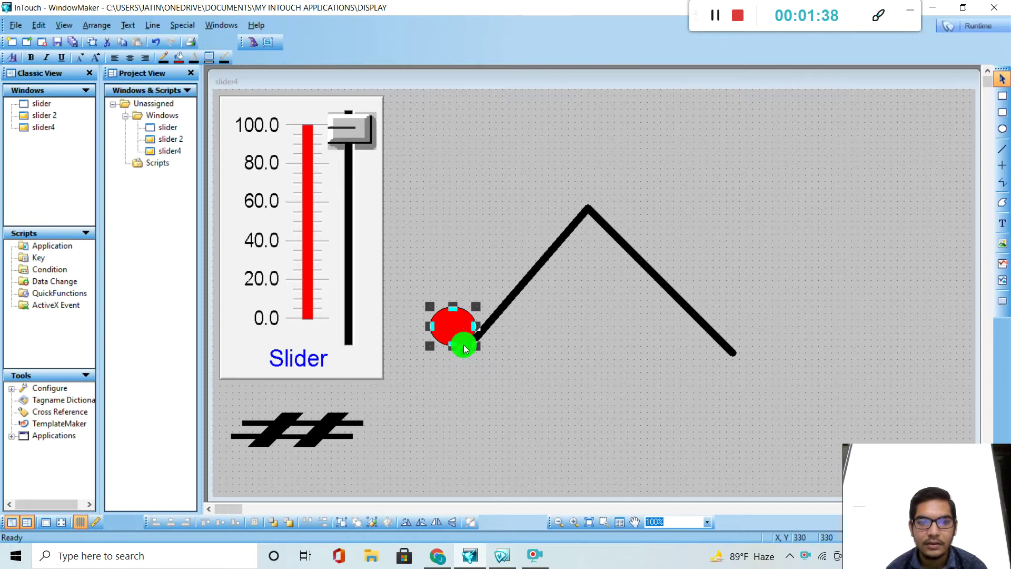
pyautogui.moveTo(453, 338); pyautogui.dragTo(458, 338)
pyautogui.click(451, 334)
pyautogui.click(517, 383)
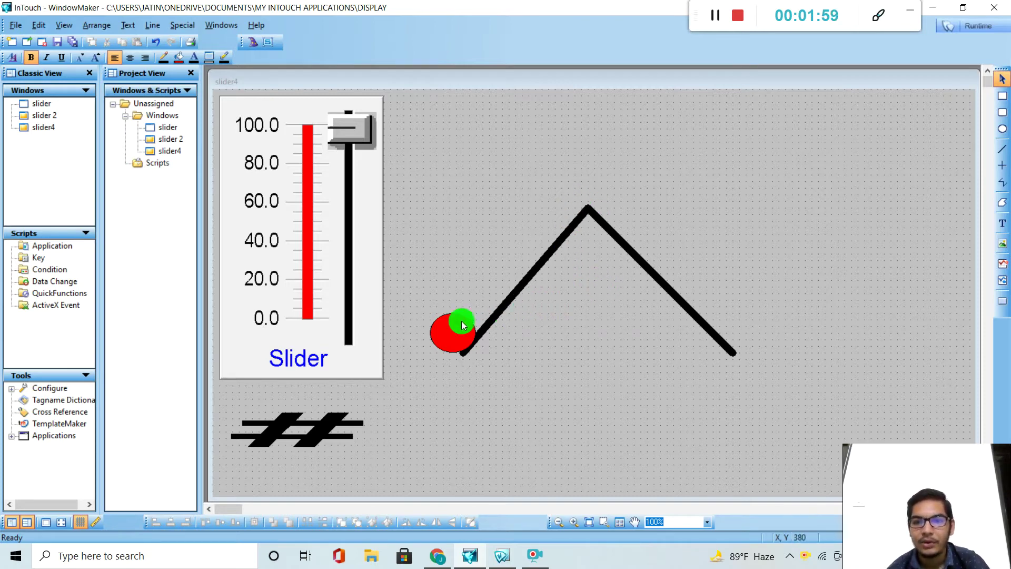
# - Place a copy of the red ellipse on the polyline's peak, at about X 530, Y 120
pyautogui.moveTo(875, 540); pyautogui.dragTo(33, 540)
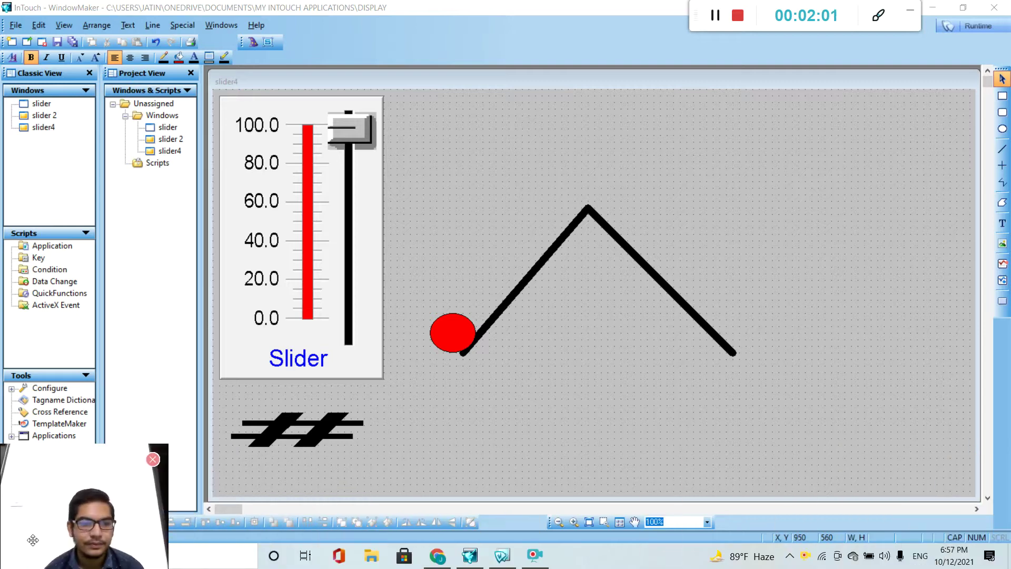
pyautogui.click(457, 327)
pyautogui.moveTo(457, 328); pyautogui.dragTo(583, 179)
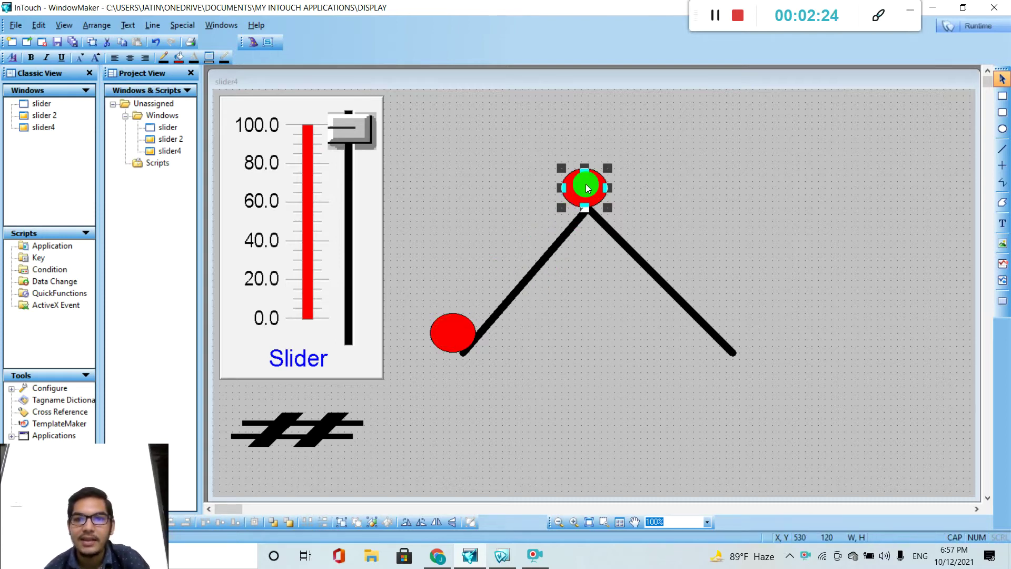
# - Review the lower-left ellipse's animation link options and check the X, Y positions of both ellipses
pyautogui.doubleClick(461, 331)
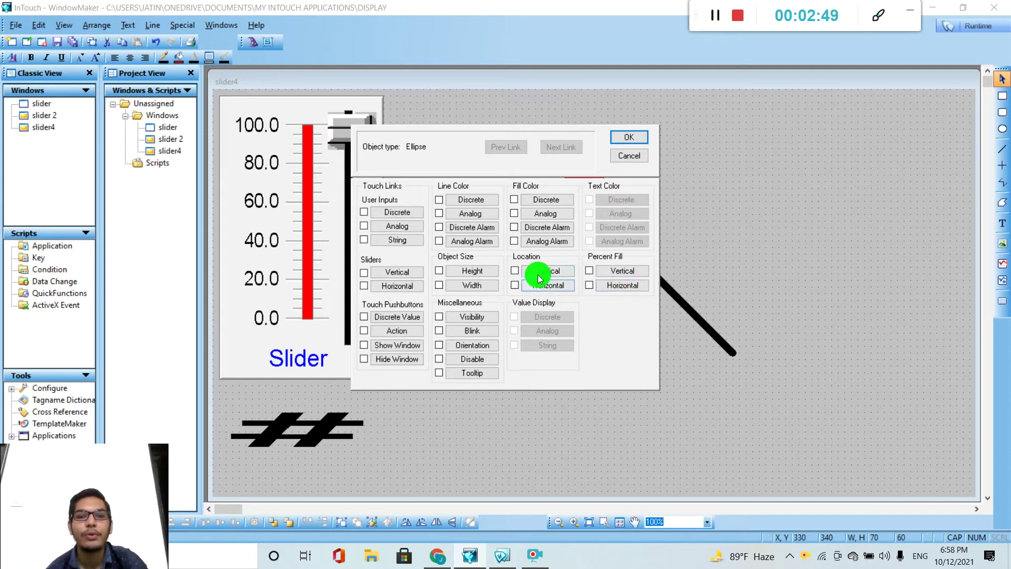
pyautogui.click(628, 139)
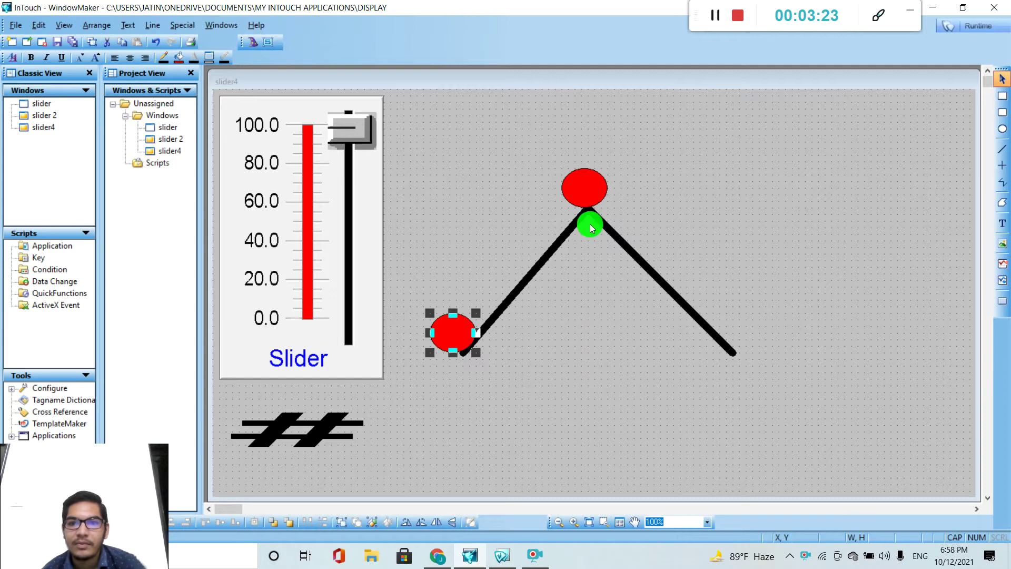
pyautogui.click(592, 196)
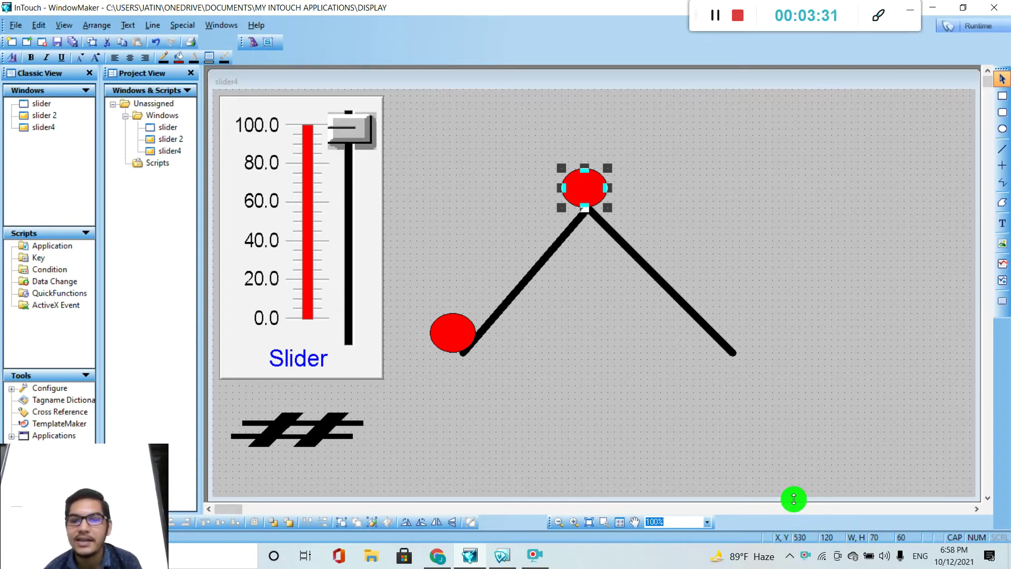
pyautogui.click(457, 336)
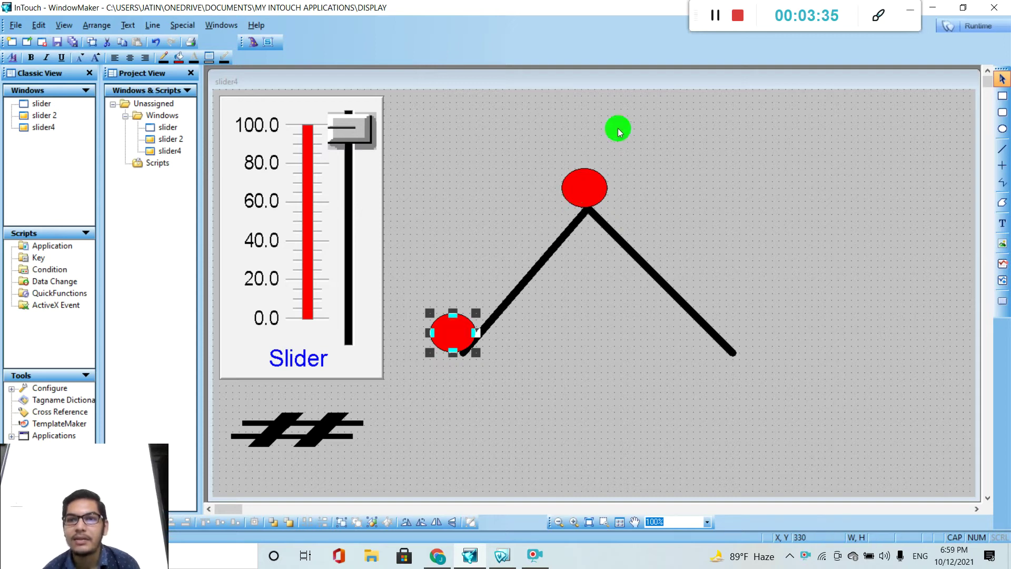
# - Add the text note 530-330=200 to the right of the peak and recheck both ellipses' X positions
pyautogui.click(715, 15)
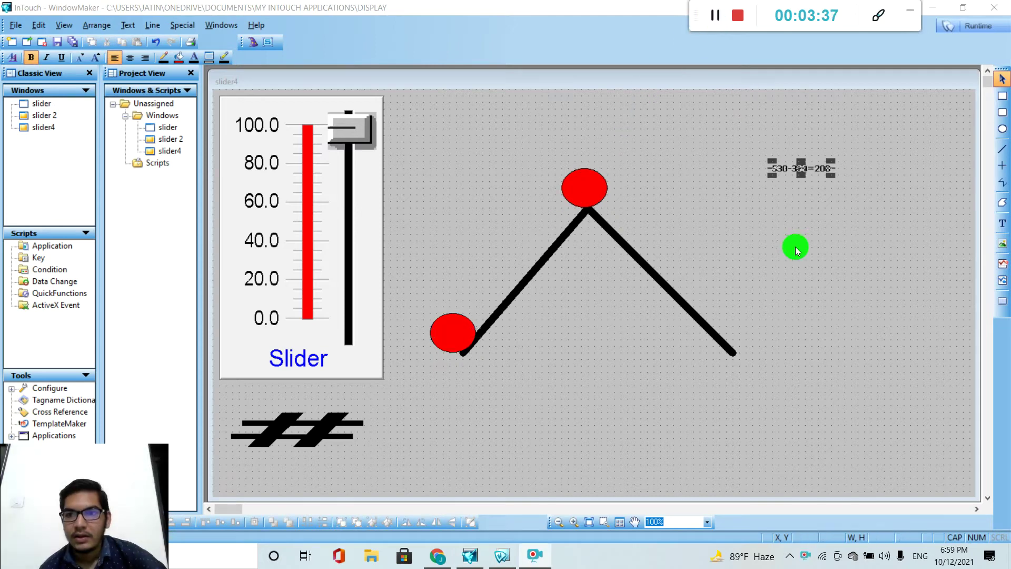
pyautogui.click(793, 248)
pyautogui.click(591, 191)
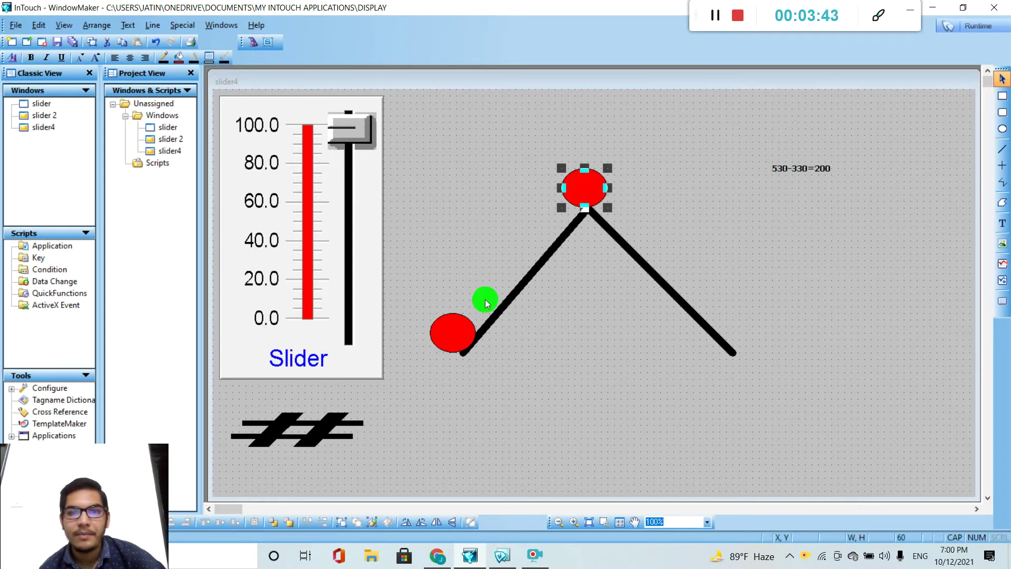
pyautogui.click(461, 332)
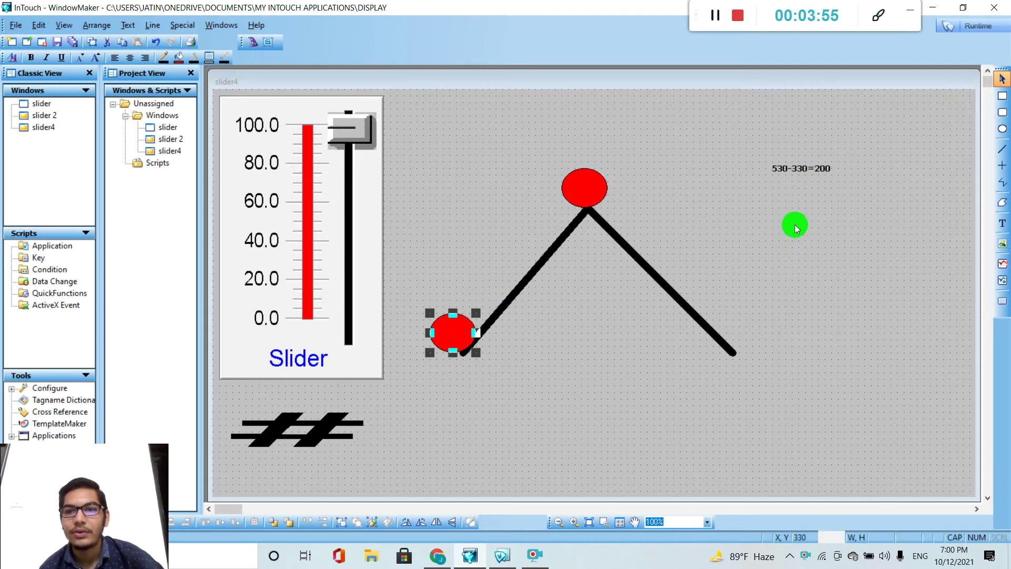
# - Link the lower-left ellipse's horizontal location to SL, with values 0 to 50 and horizontal movement from 0 to 200
pyautogui.doubleClick(460, 330)
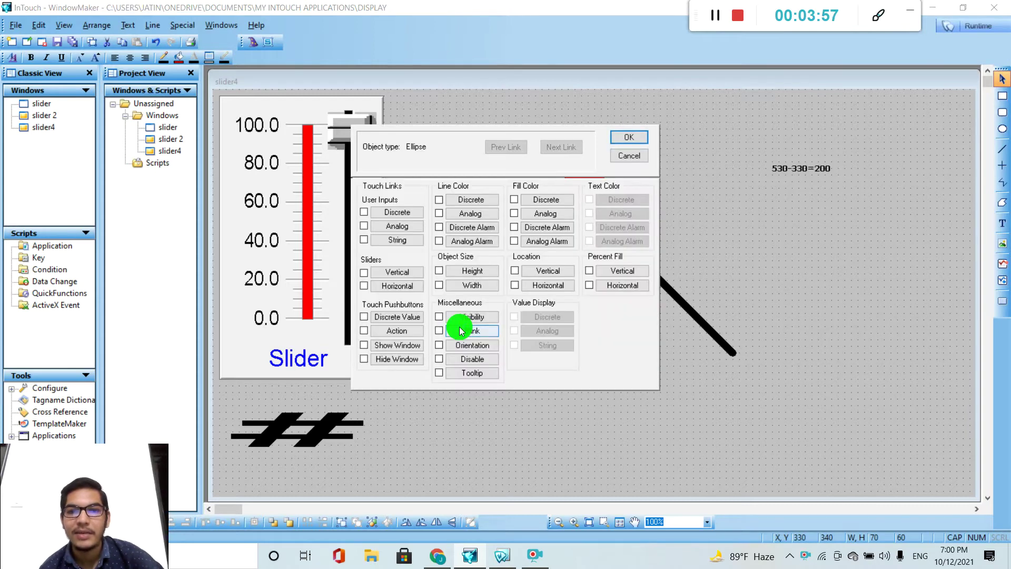
pyautogui.click(538, 286)
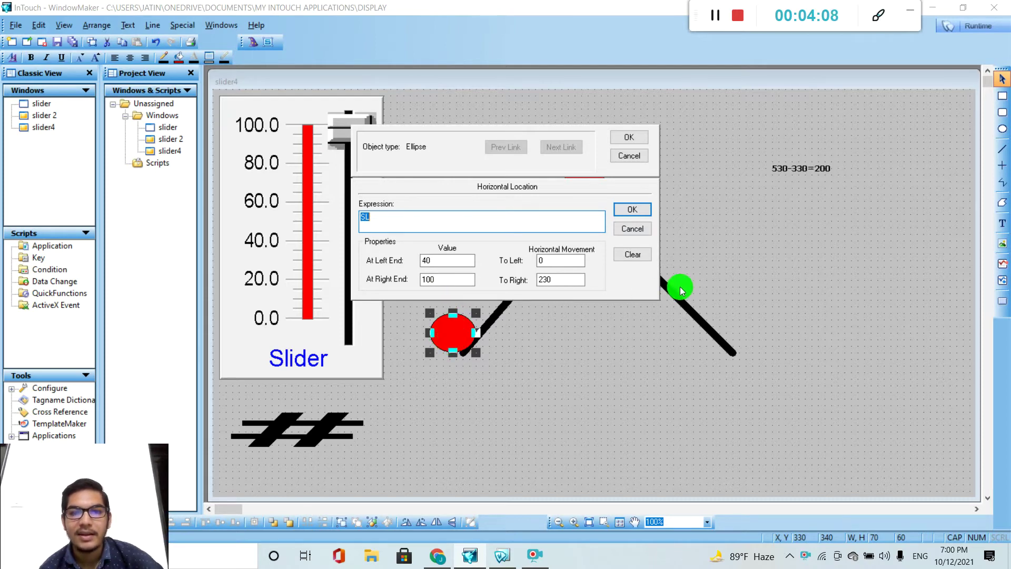
pyautogui.click(436, 258)
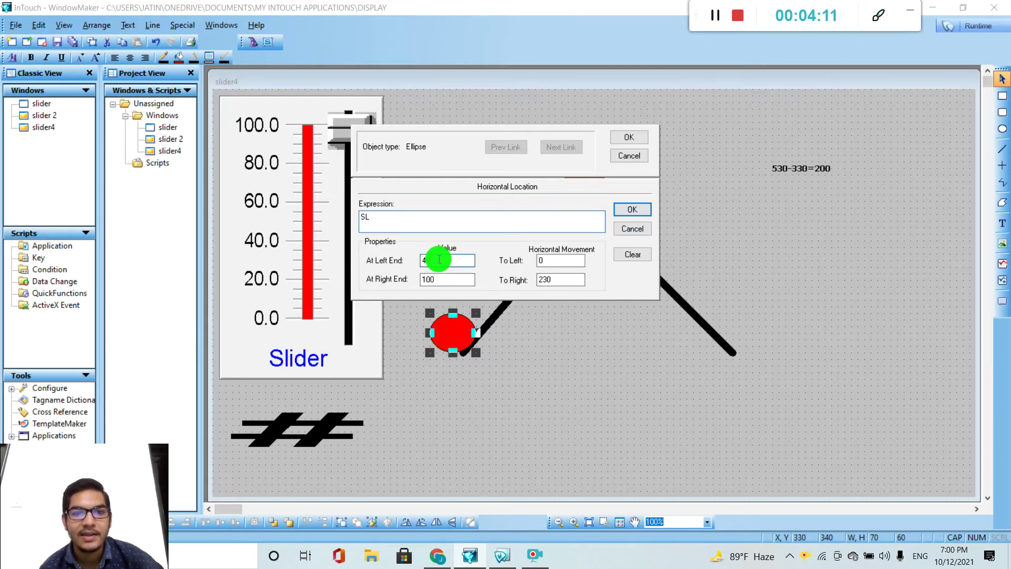
pyautogui.write('40')
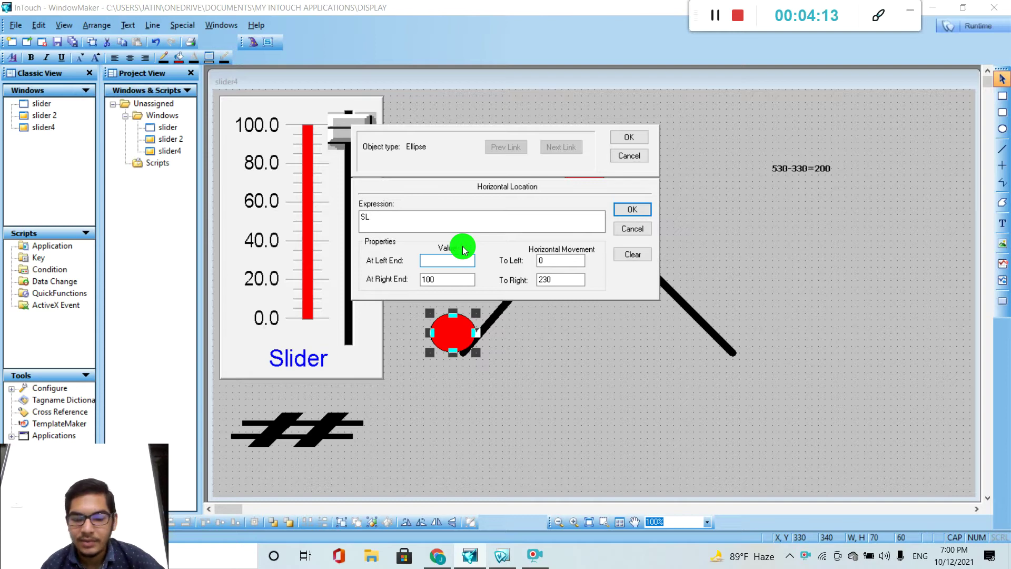
pyautogui.write('0')
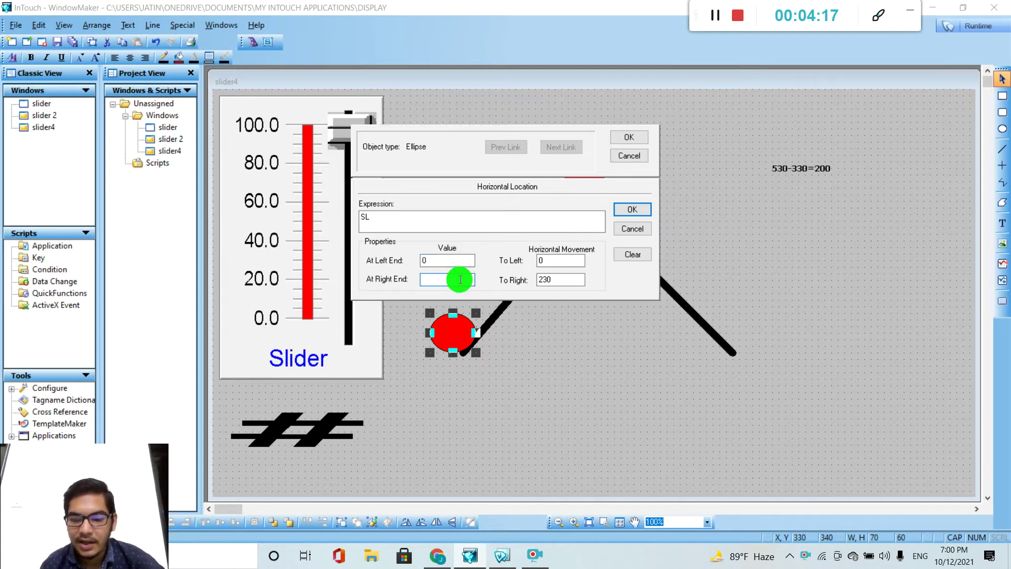
pyautogui.write('50')
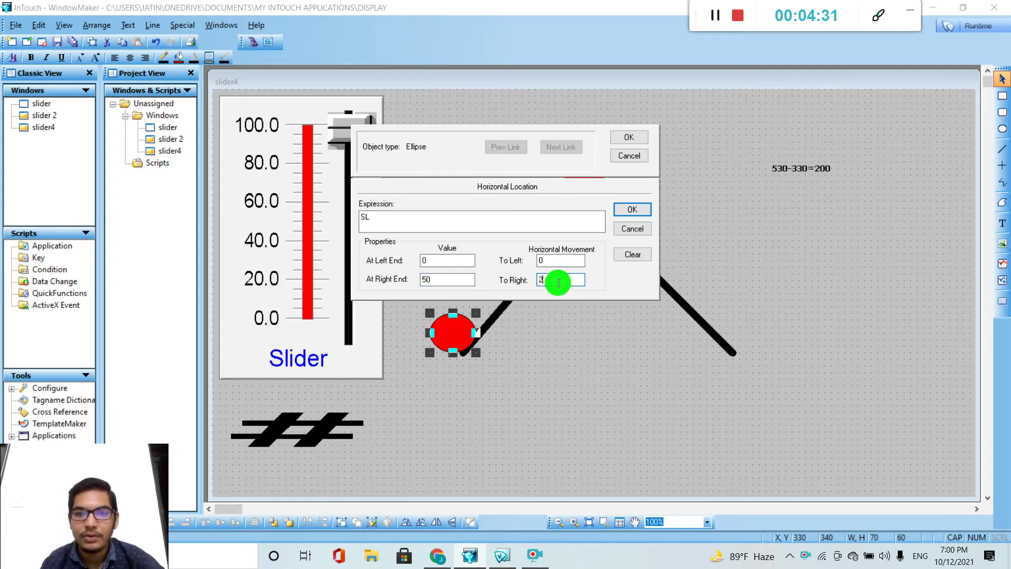
pyautogui.write('00')
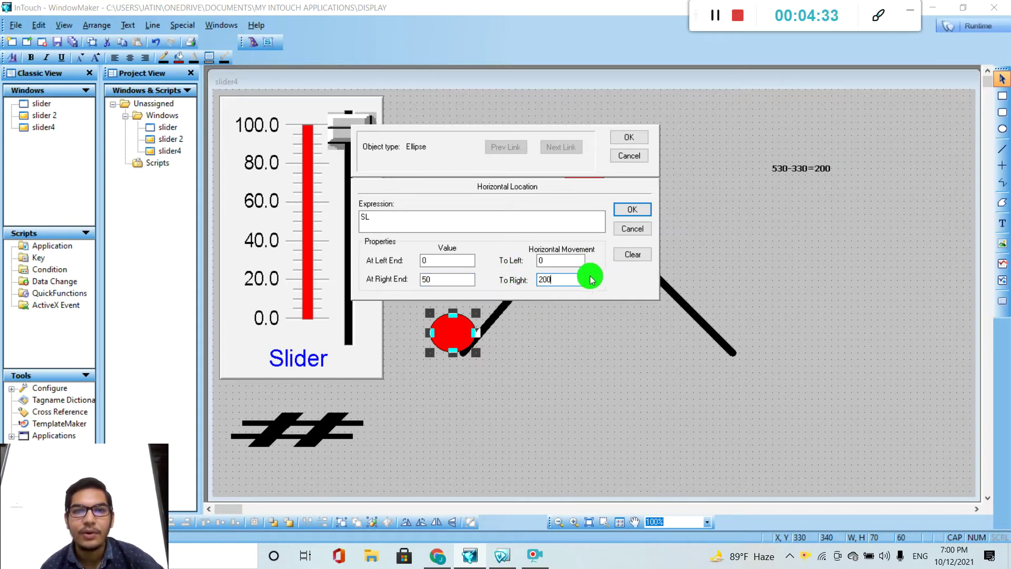
pyautogui.click(633, 210)
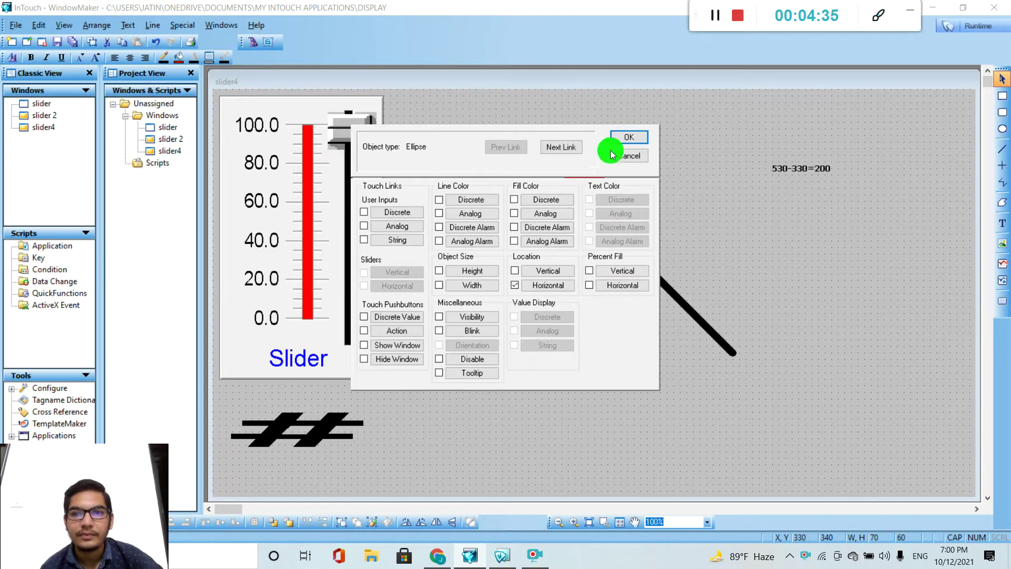
pyautogui.click(628, 138)
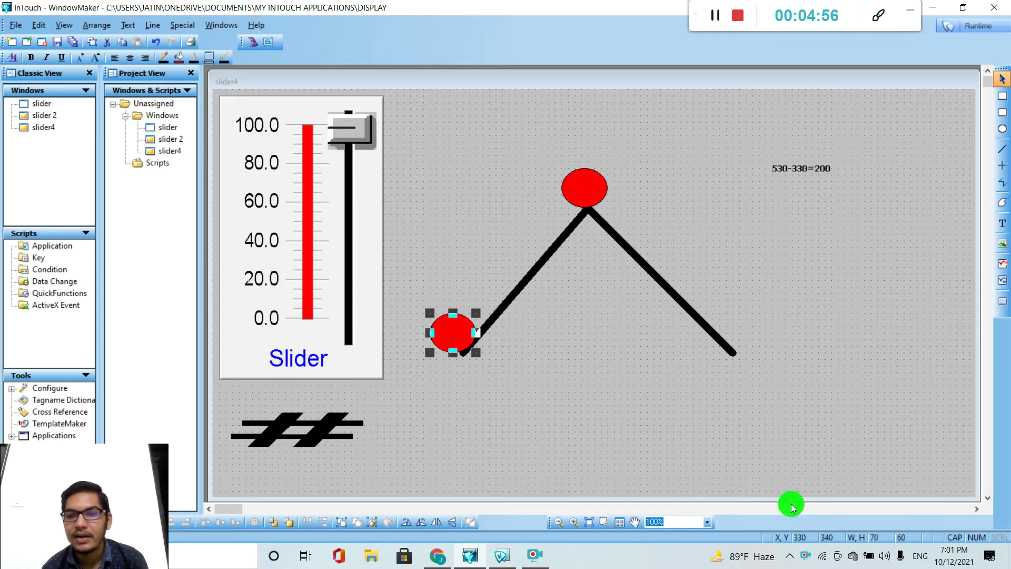
# - Check both ellipses' Y positions and start a second text note reading 340- below the first note
pyautogui.click(597, 196)
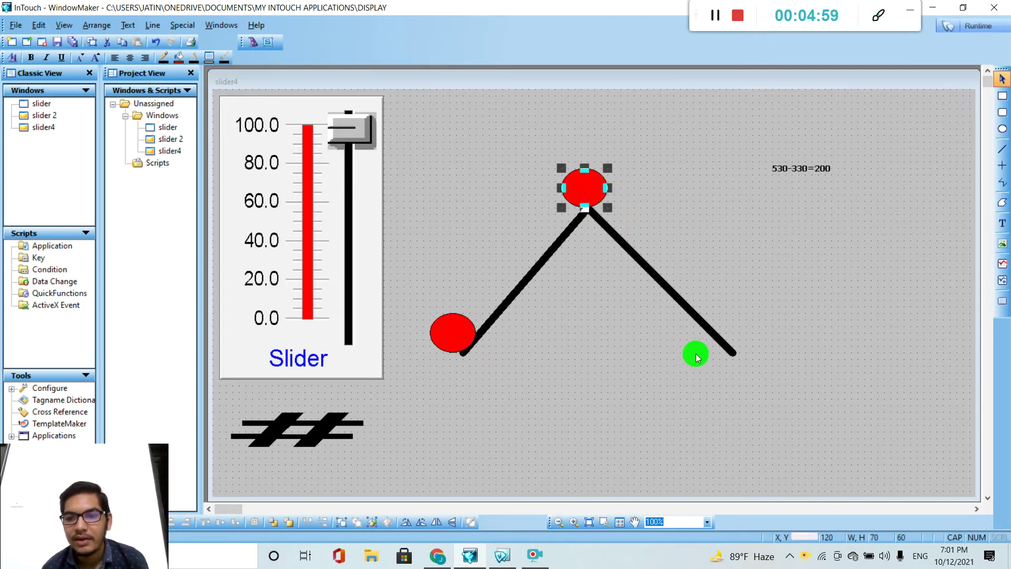
pyautogui.click(457, 334)
pyautogui.click(1003, 223)
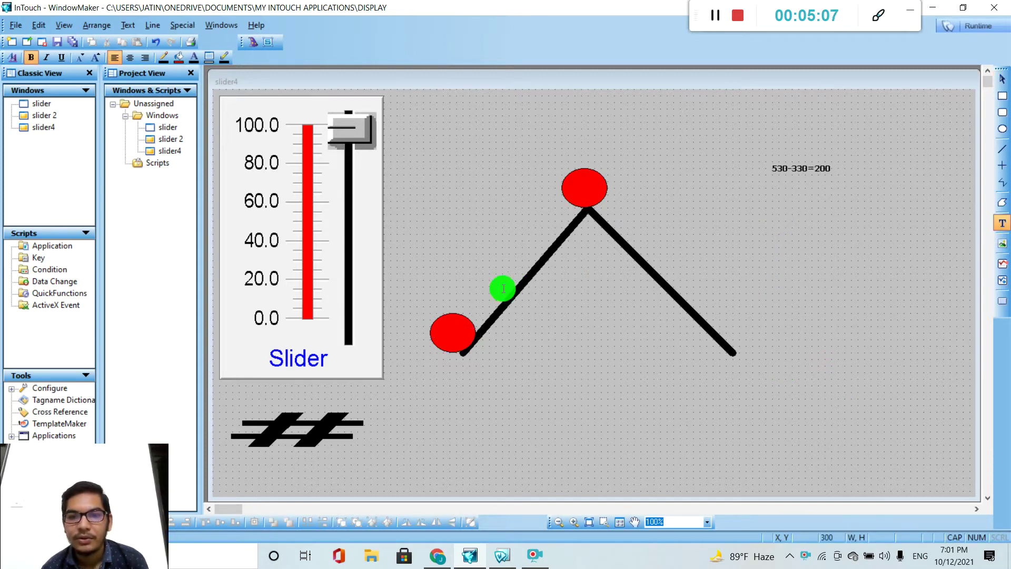
pyautogui.press('Escape')
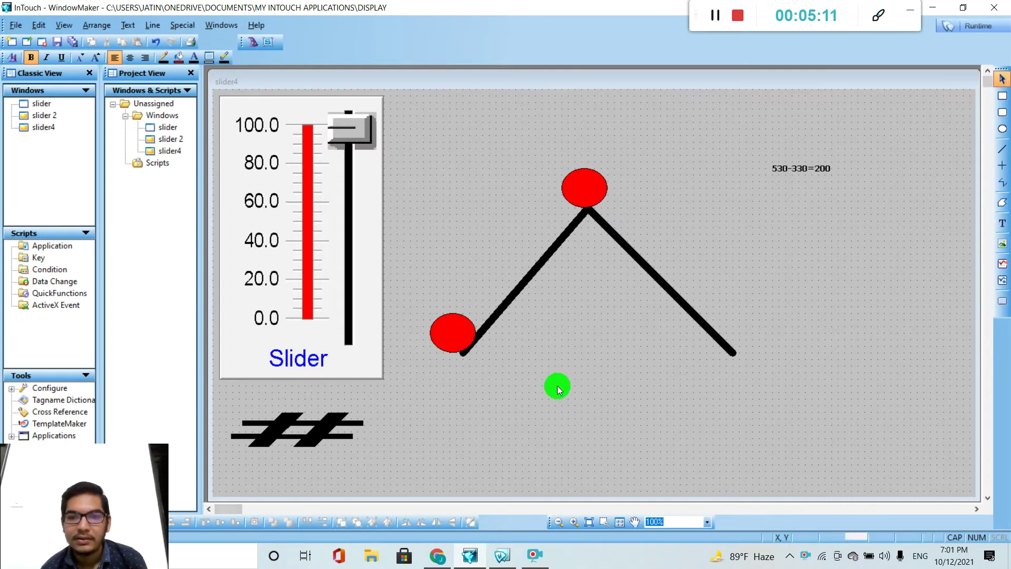
pyautogui.click(464, 333)
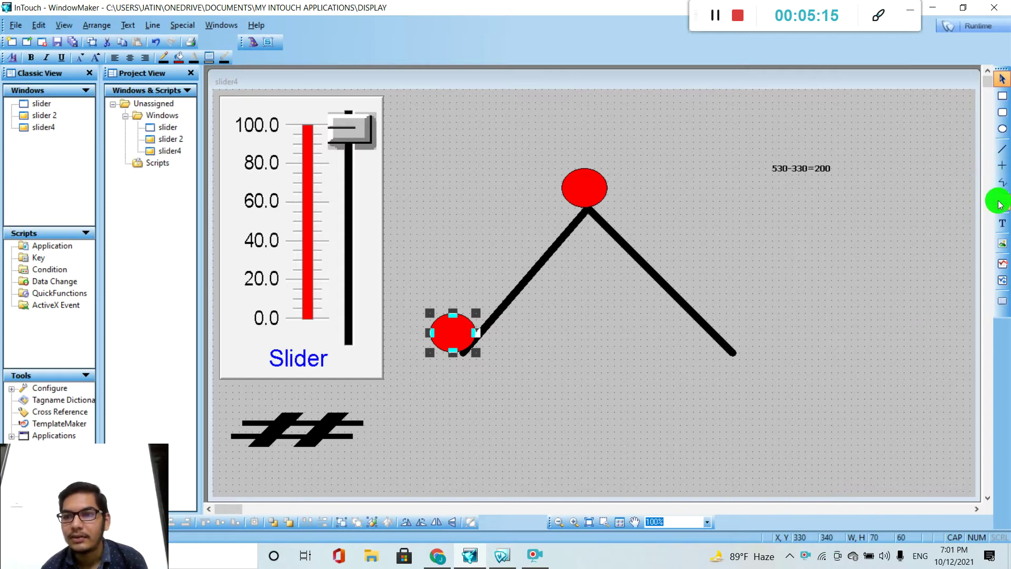
pyautogui.click(1002, 222)
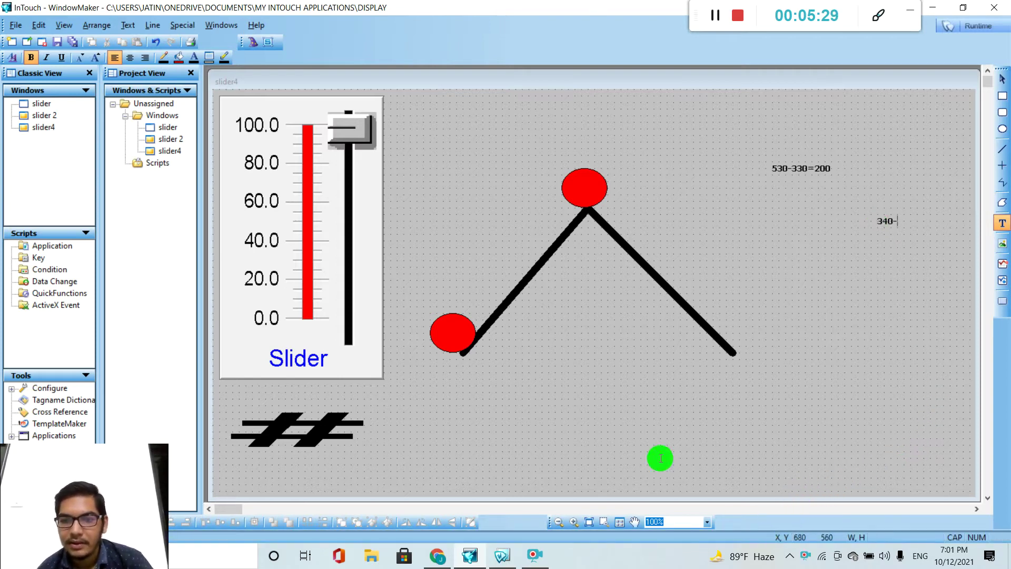
pyautogui.press('Escape')
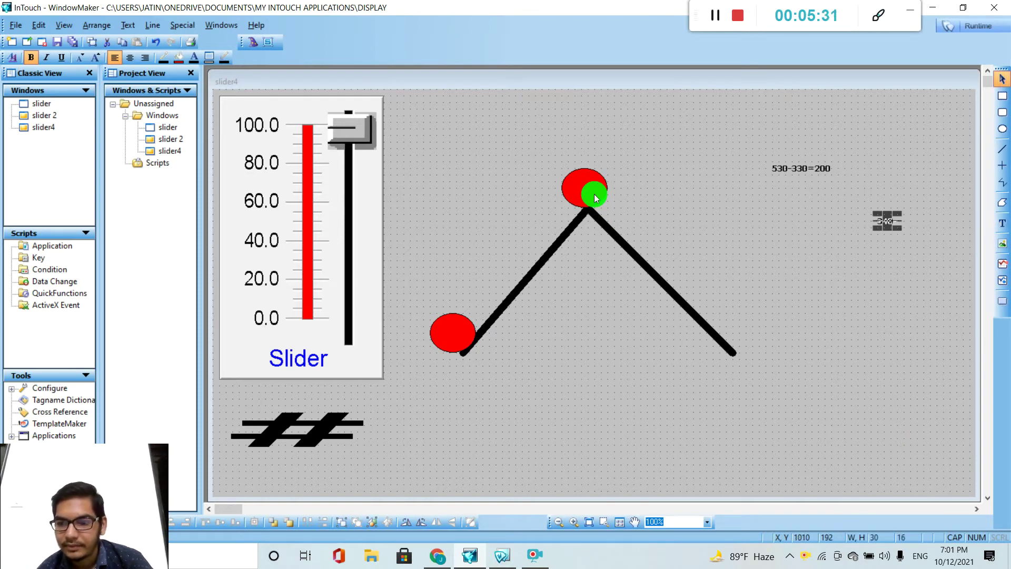
# - Complete the second note with the text 120=220 beside 340- and recheck both ellipses' Y positions
pyautogui.click(591, 194)
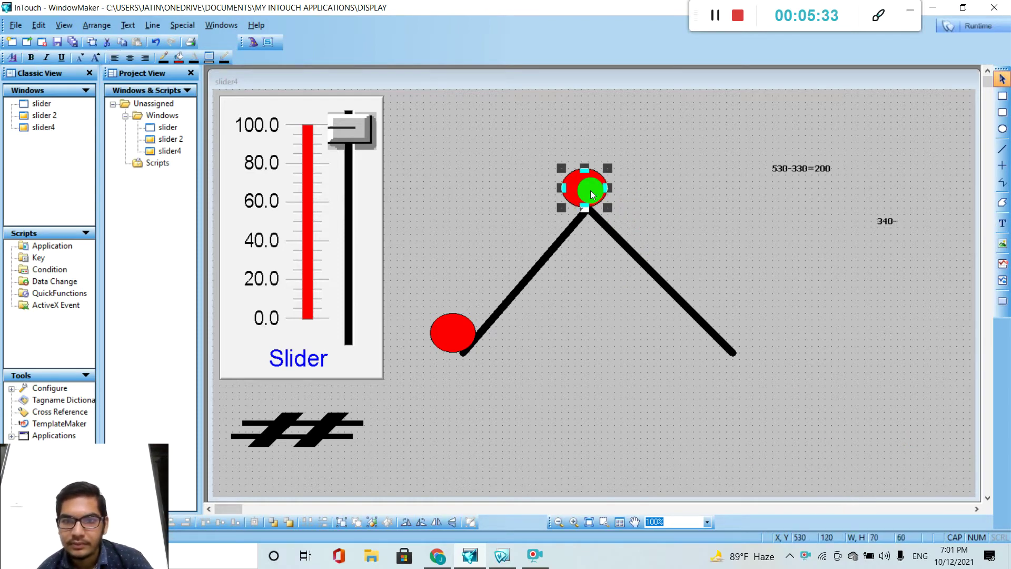
pyautogui.click(1003, 226)
pyautogui.click(899, 224)
pyautogui.click(903, 221)
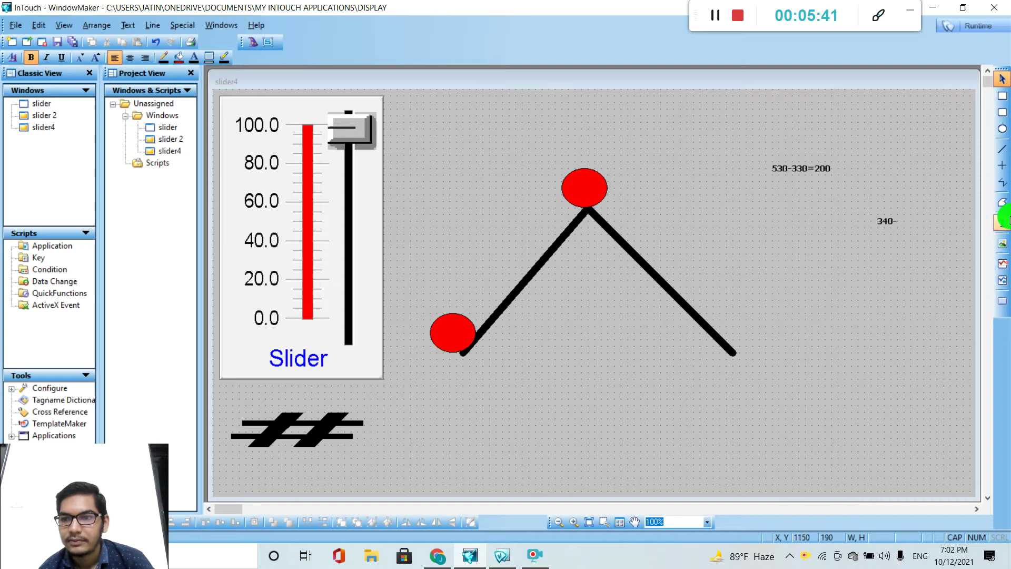
pyautogui.click(1006, 222)
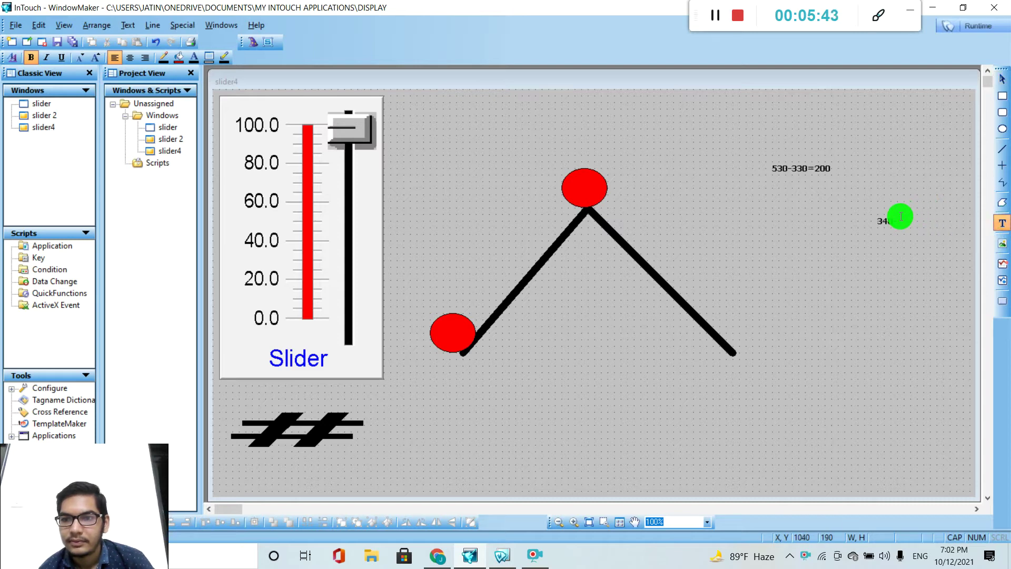
pyautogui.click(903, 218)
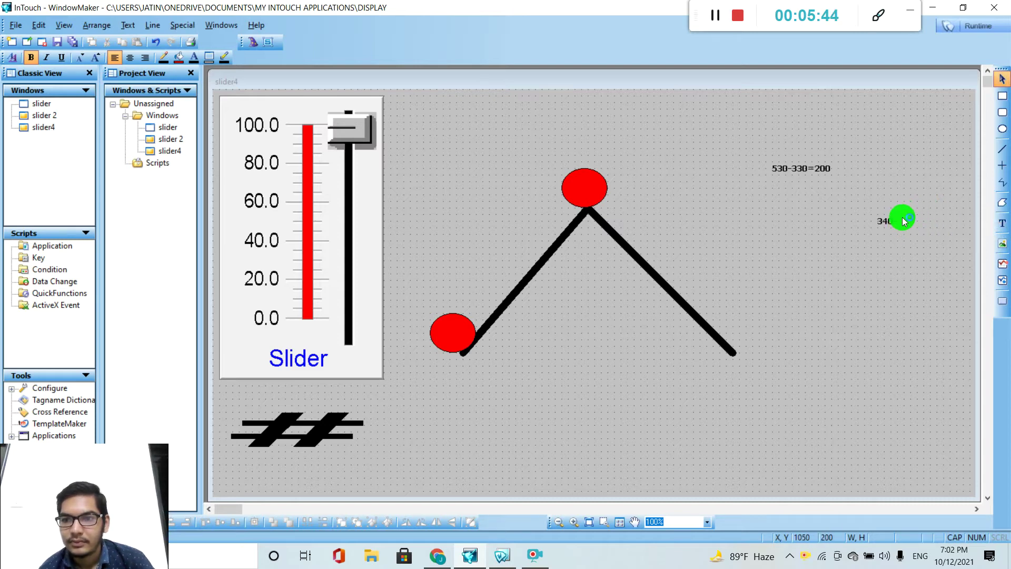
pyautogui.click(1002, 225)
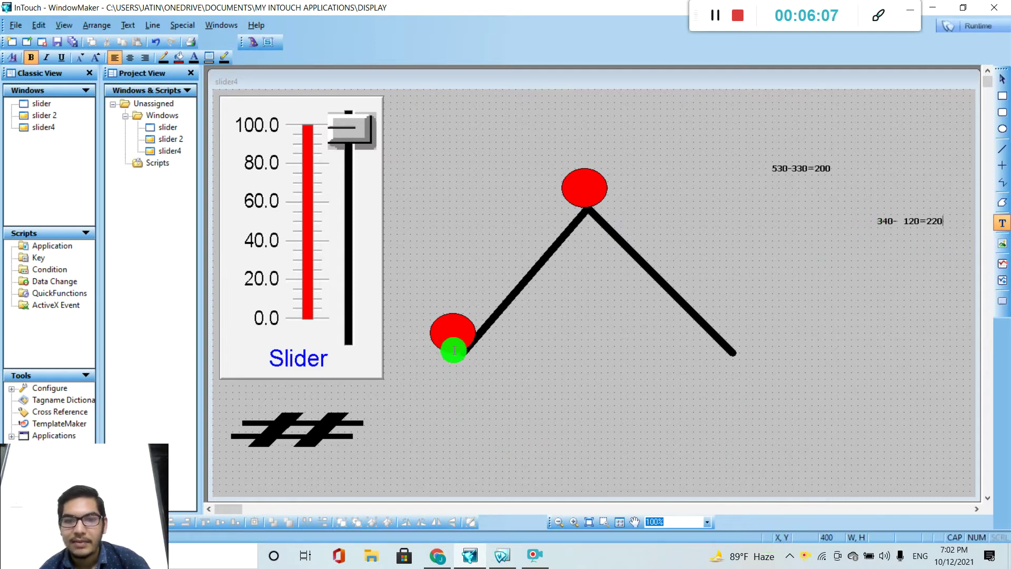
pyautogui.press('Escape')
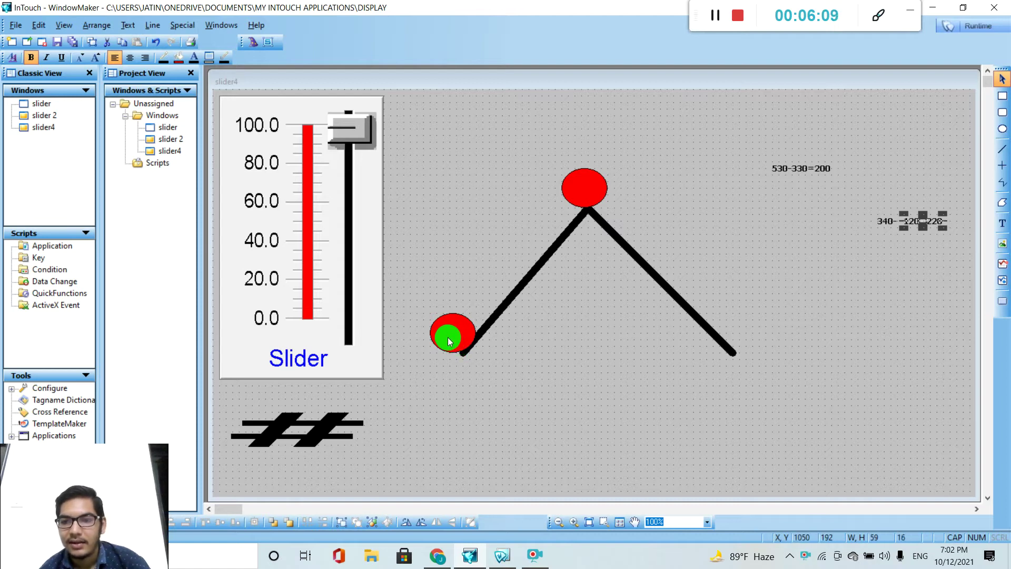
pyautogui.click(449, 341)
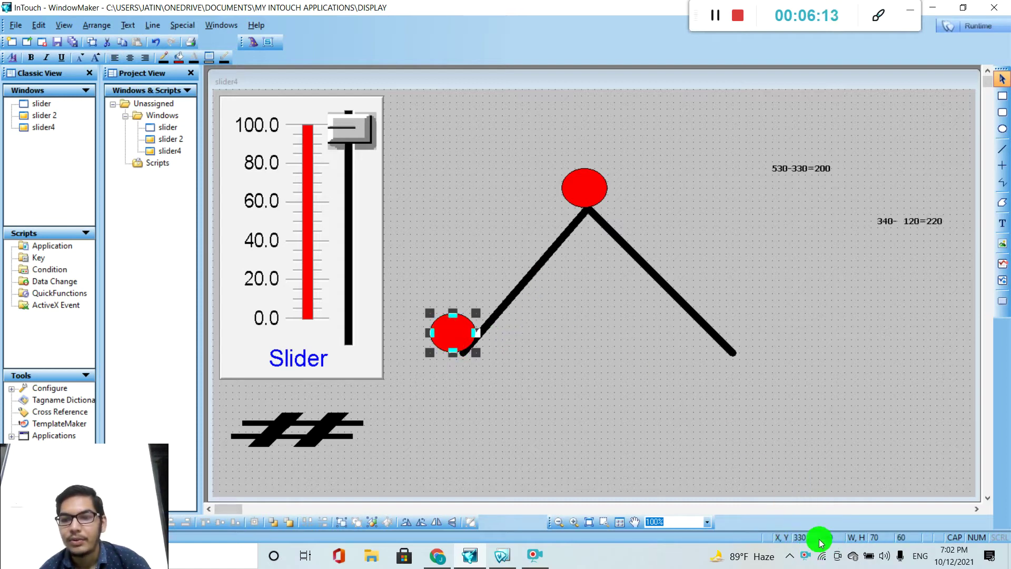
pyautogui.click(575, 189)
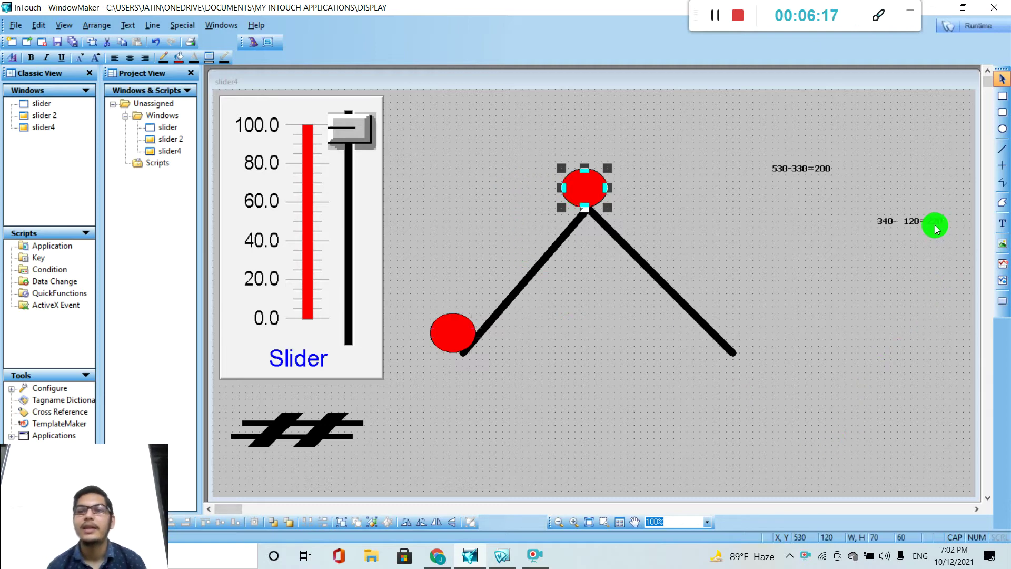
# - Link the lower-left ellipse's vertical location to SL, with values 0 at bottom and 50 at top, and vertical movement from 0 down to 220 up
pyautogui.doubleClick(432, 340)
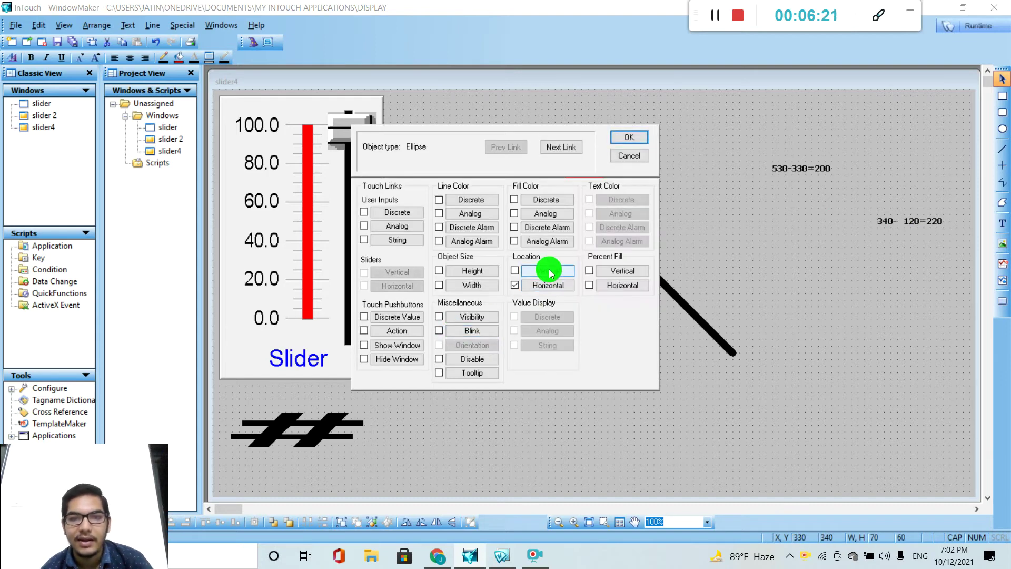
pyautogui.click(550, 272)
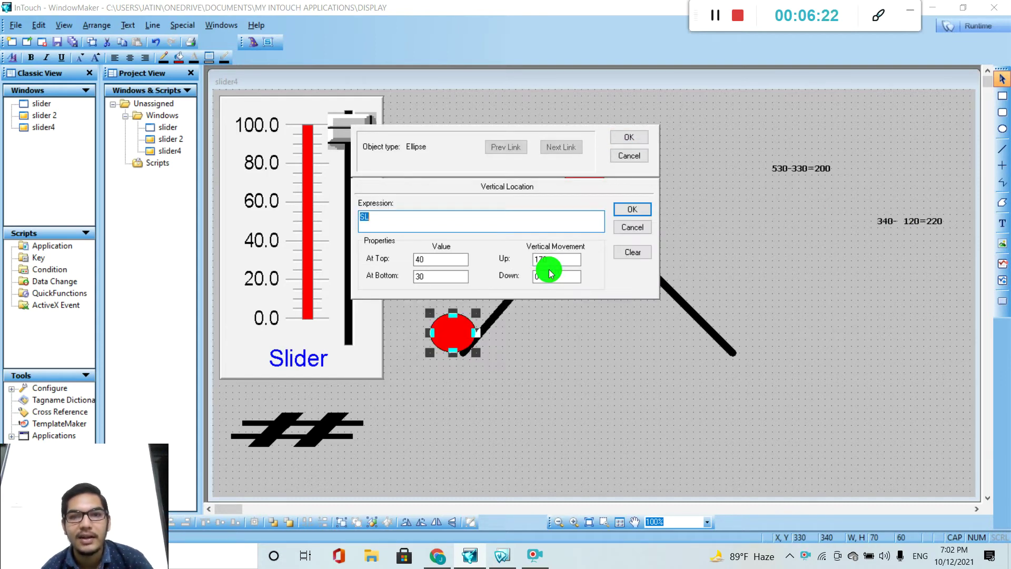
pyautogui.click(444, 277)
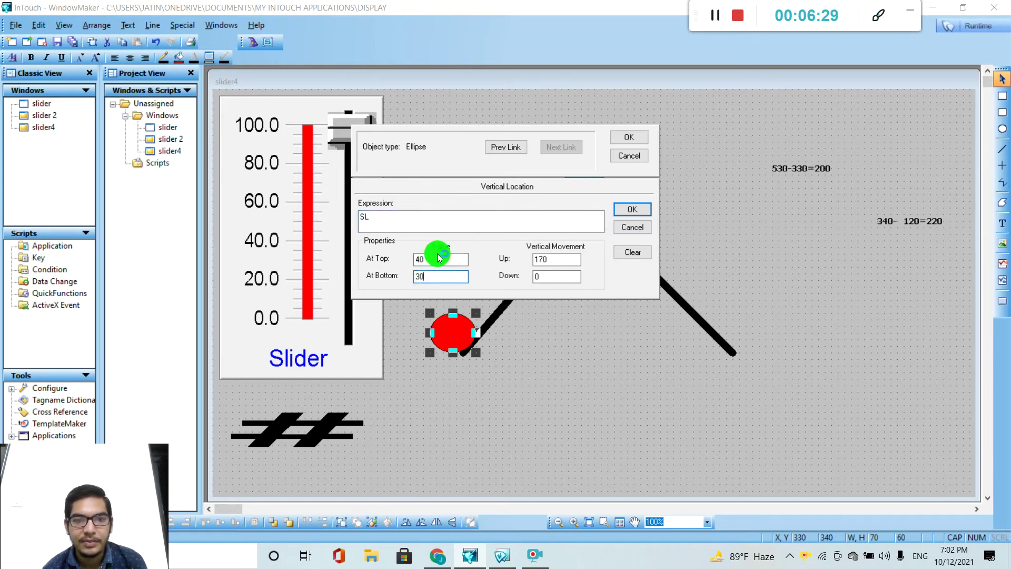
pyautogui.doubleClick(430, 276)
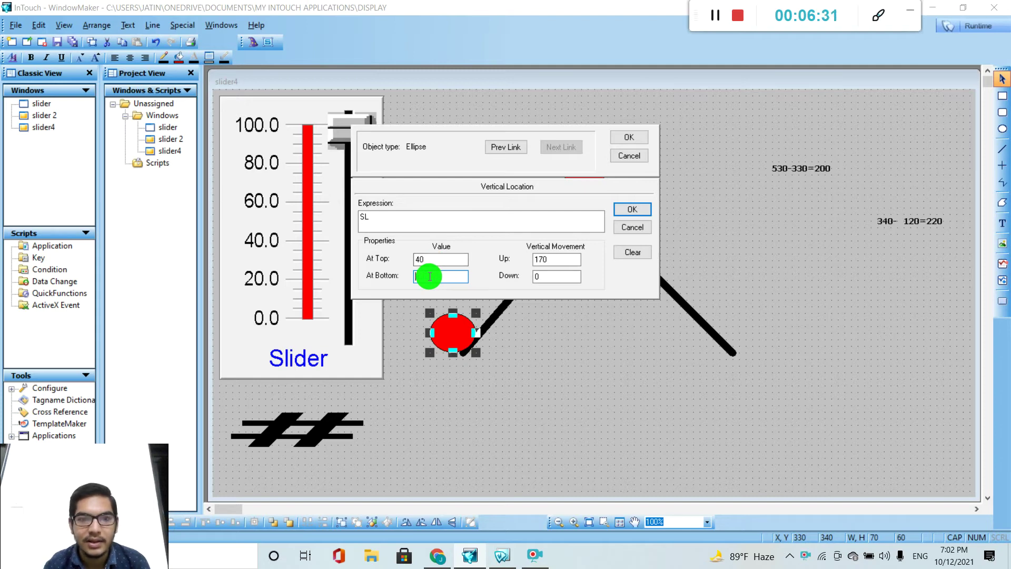
pyautogui.write('0')
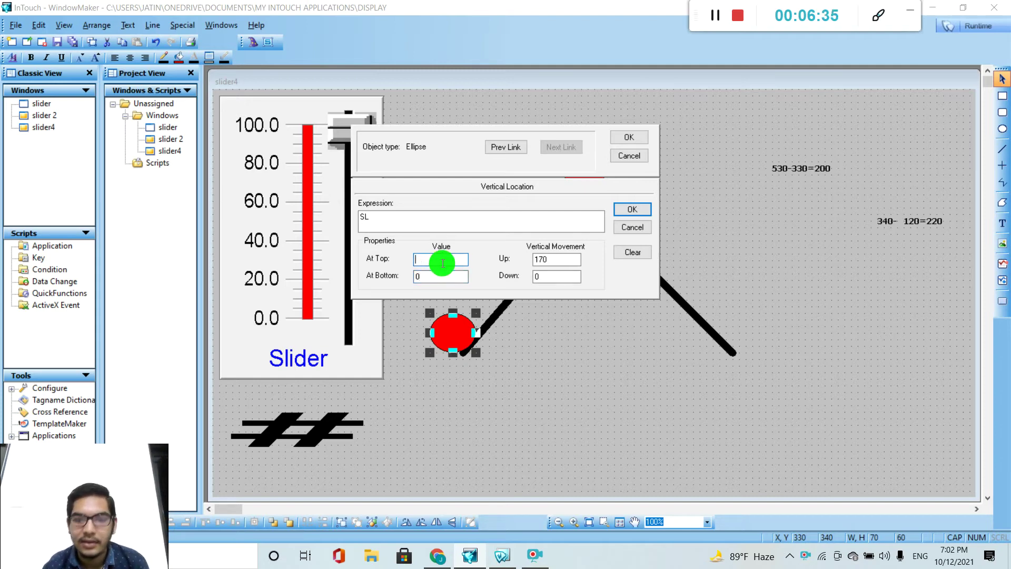
pyautogui.write('50')
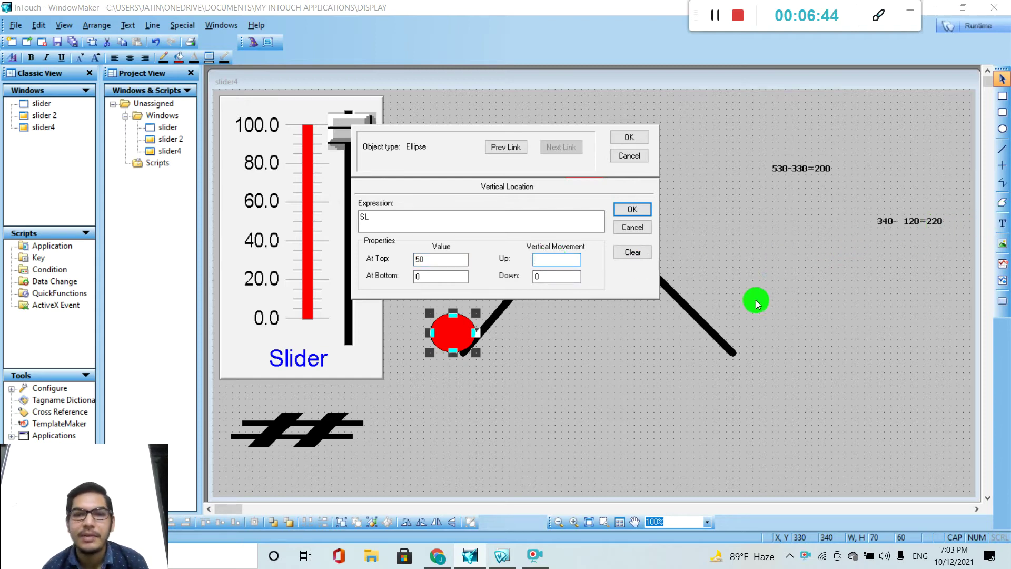
pyautogui.write('220')
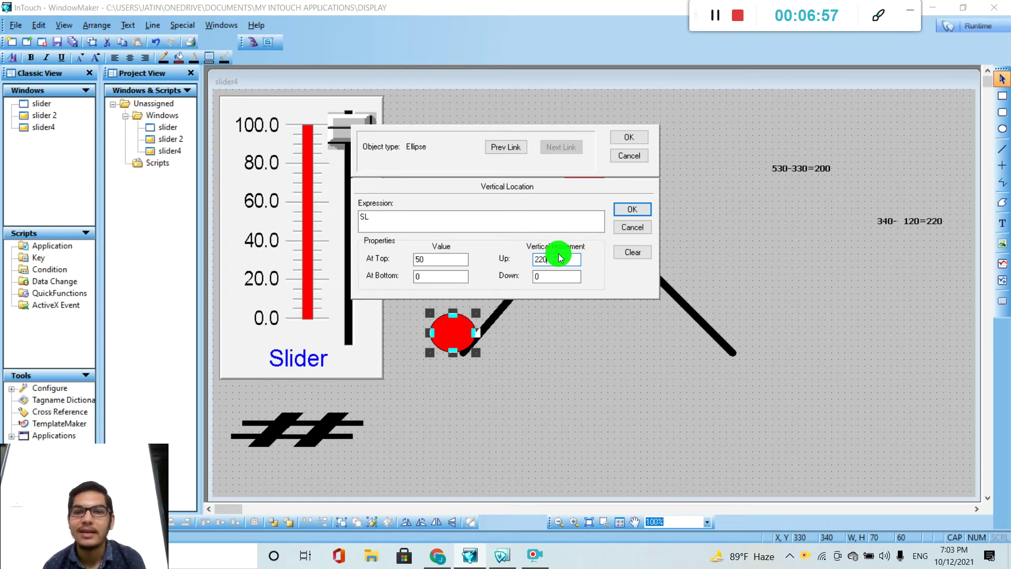
pyautogui.click(623, 209)
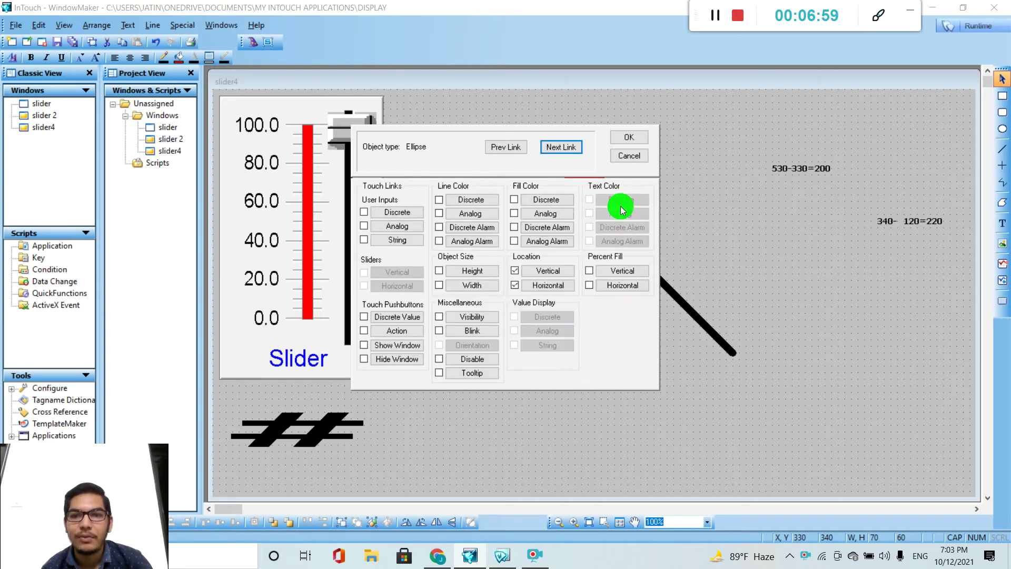
pyautogui.click(629, 137)
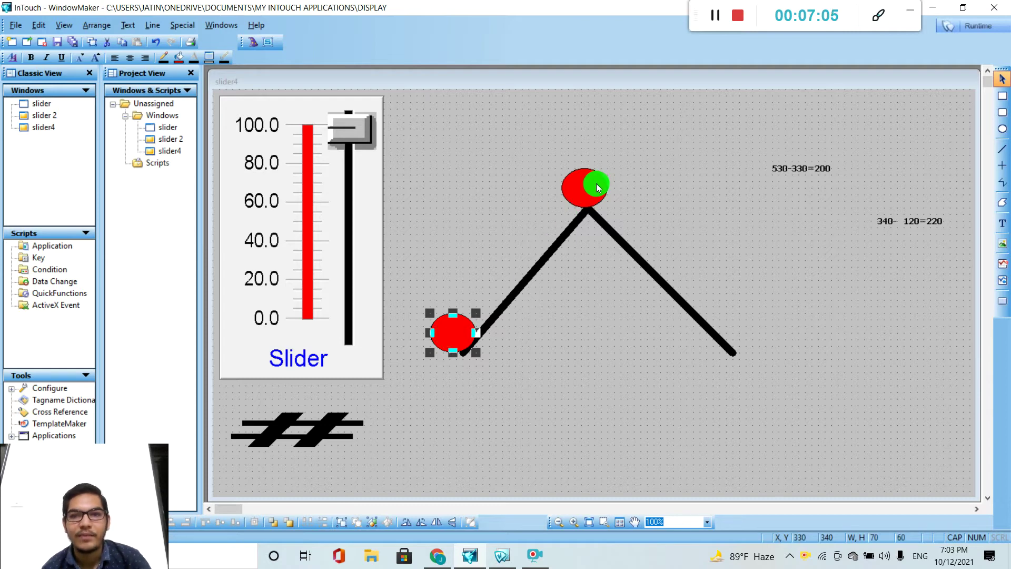
# - Delete the ellipse at the peak and test the remaining one in runtime, moving the slider to about 51 and back to 0
pyautogui.click(598, 188)
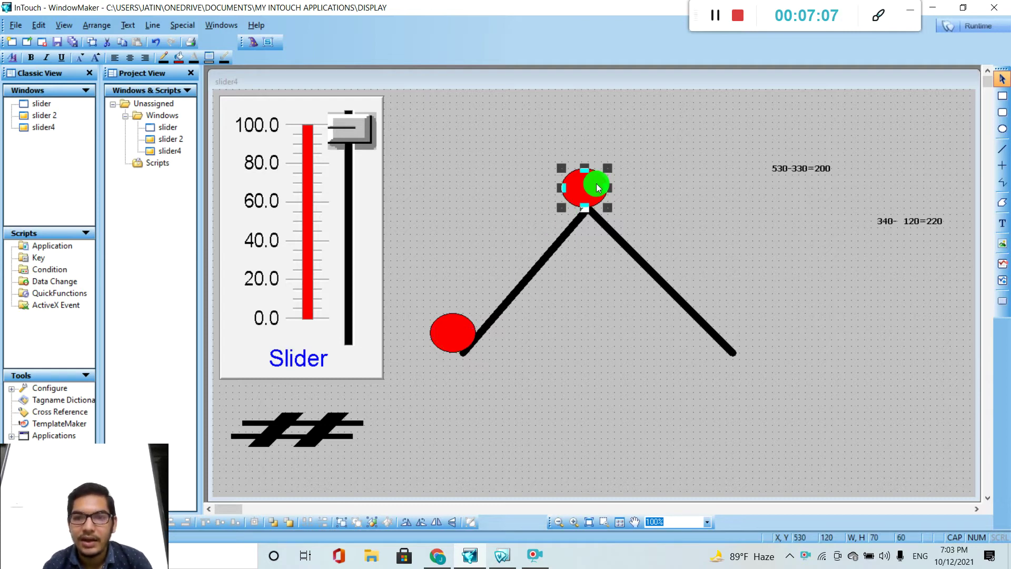
pyautogui.press('Delete')
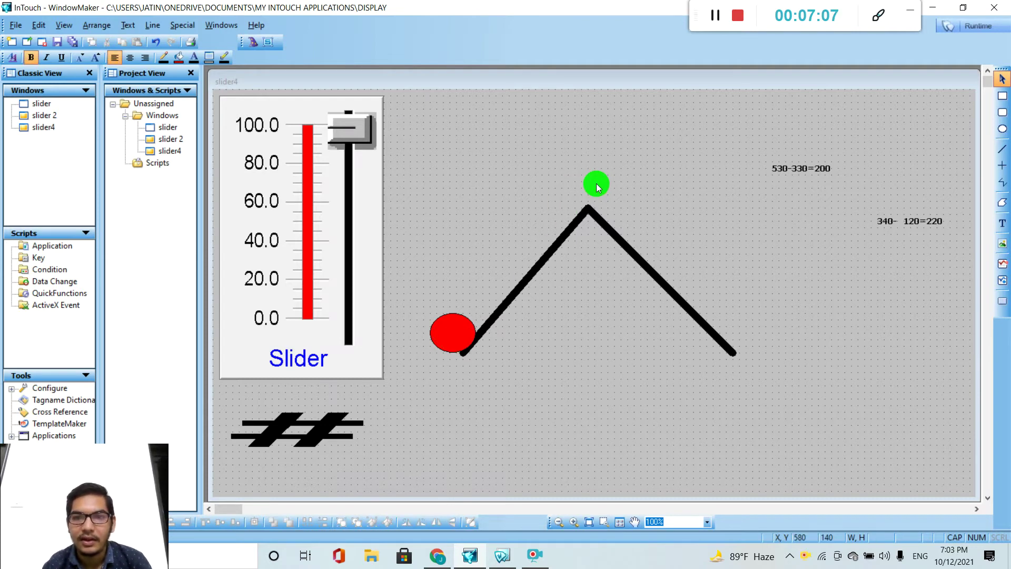
pyautogui.click(1000, 20)
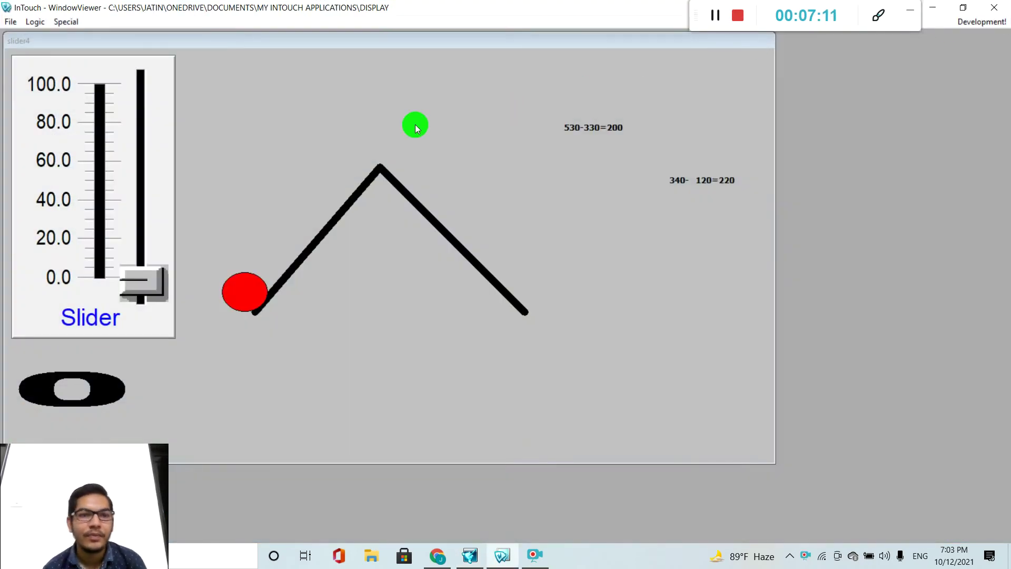
pyautogui.moveTo(136, 274); pyautogui.dragTo(158, 166)
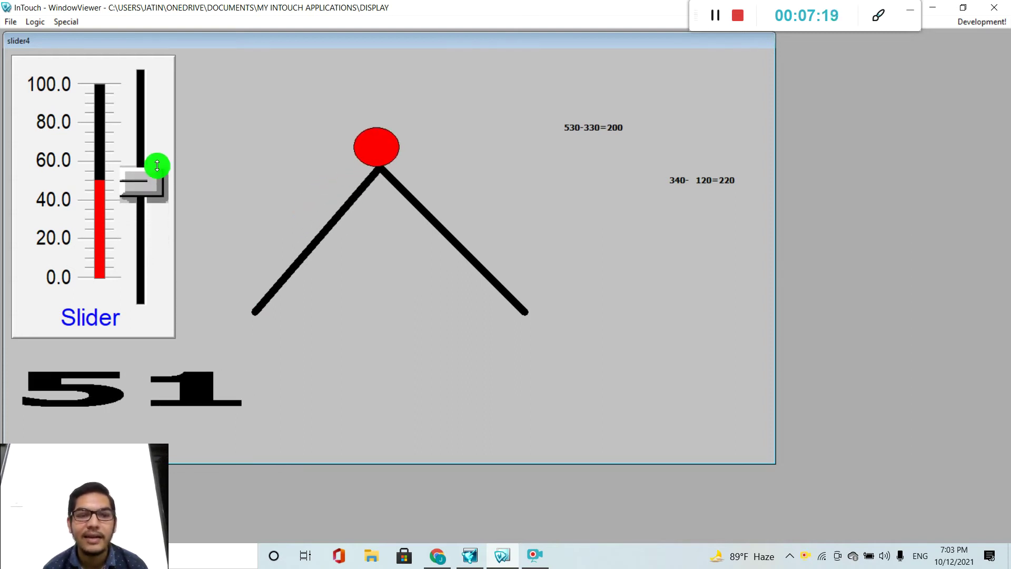
pyautogui.moveTo(159, 165); pyautogui.dragTo(144, 317)
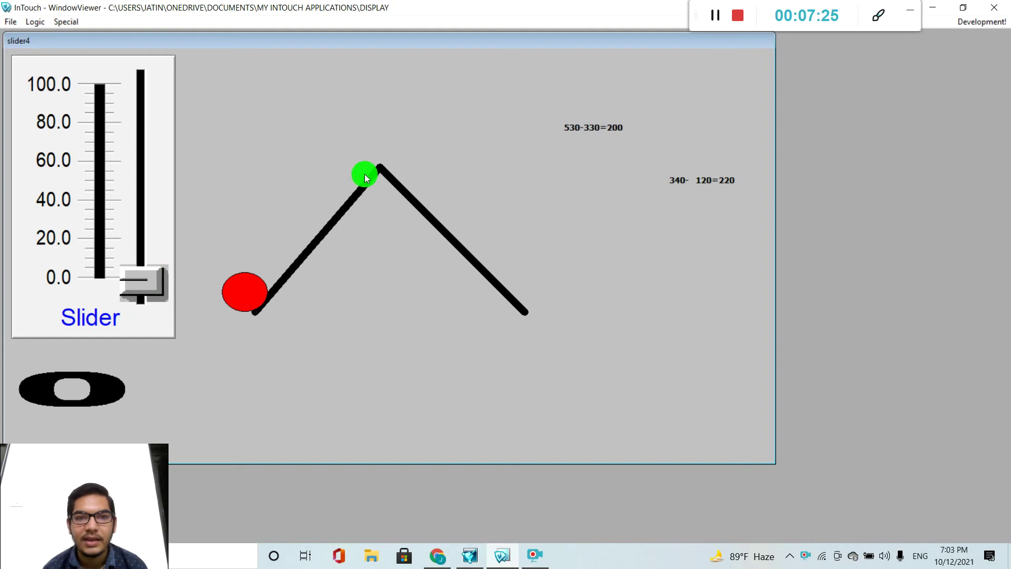
pyautogui.click(978, 26)
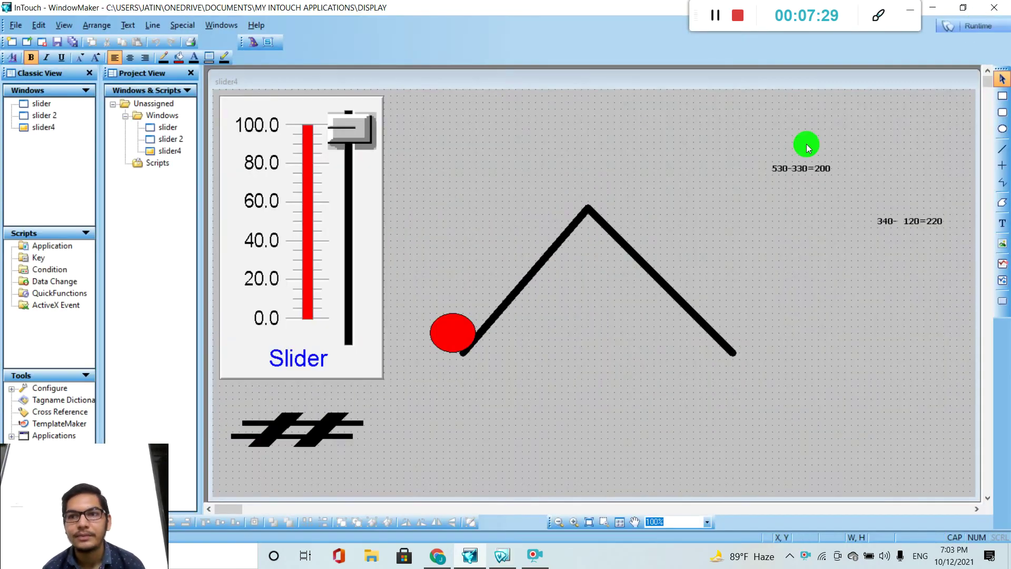
# - Duplicate the lower-left ellipse with its location links and place the copy on the polyline's peak, at about X 540, Y 120
pyautogui.moveTo(566, 243); pyautogui.dragTo(458, 333)
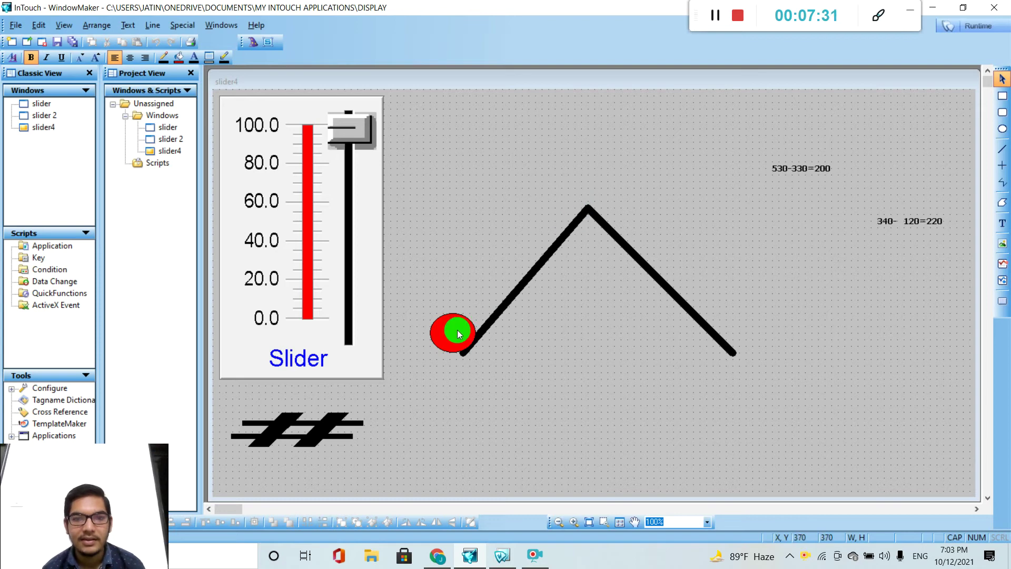
pyautogui.doubleClick(458, 334)
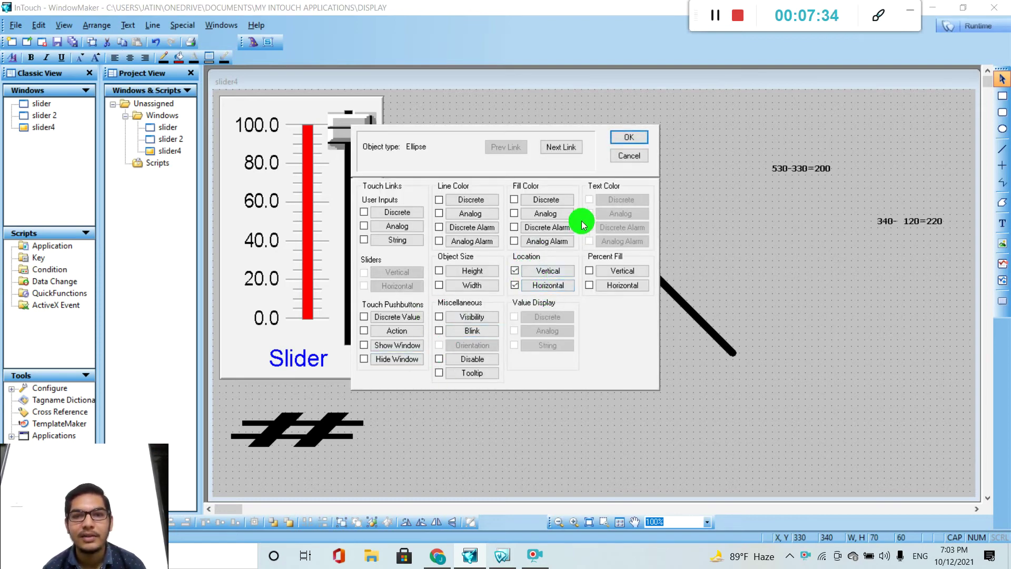
pyautogui.click(622, 140)
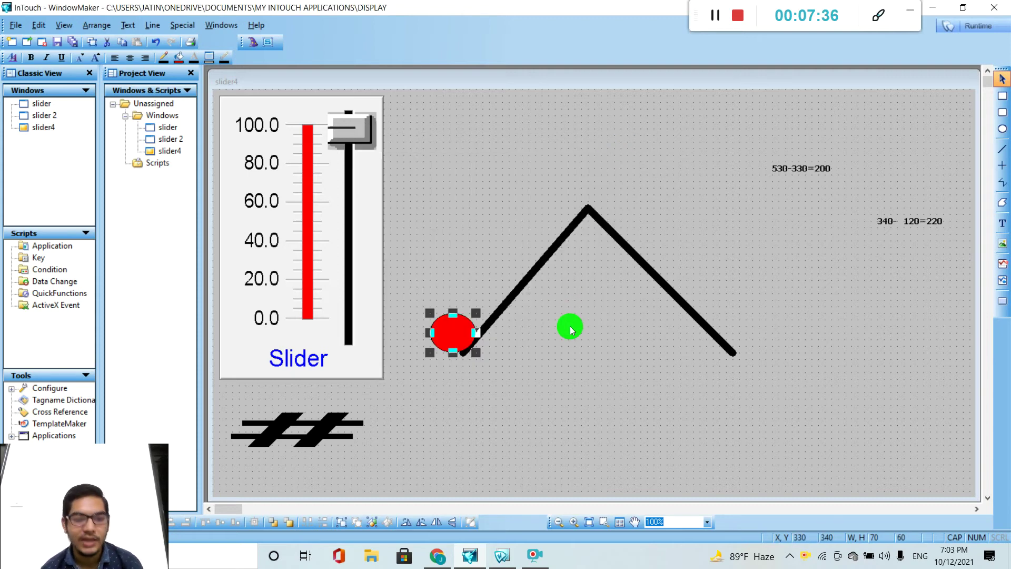
pyautogui.hotkey('ctrl', 'd')
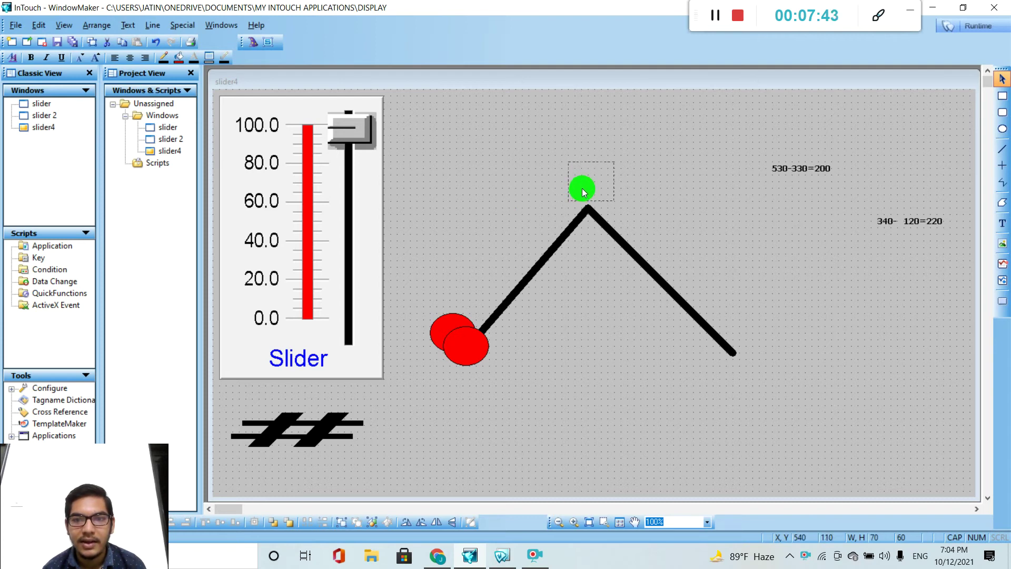
pyautogui.moveTo(583, 195); pyautogui.dragTo(583, 194)
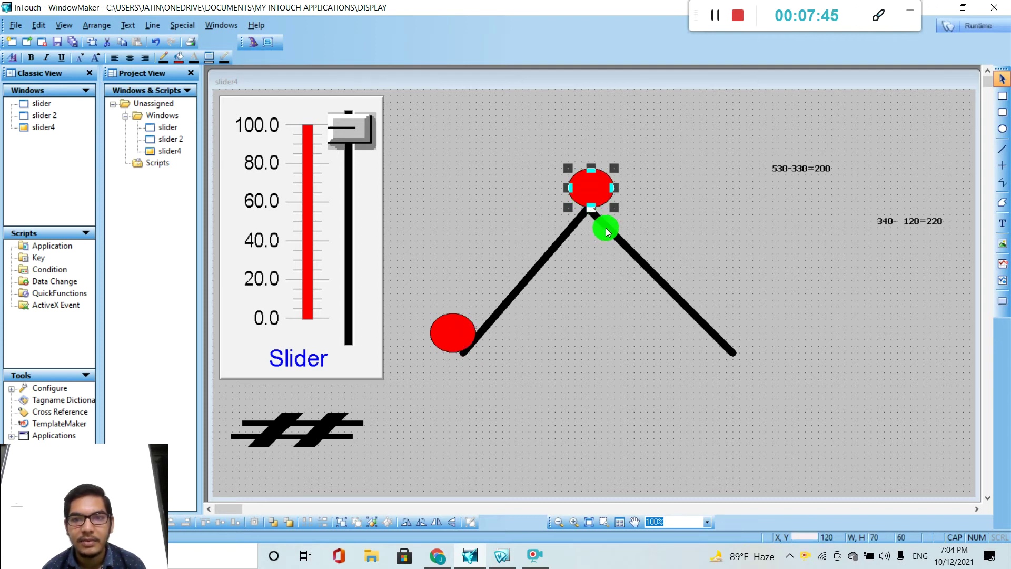
pyautogui.click(640, 250)
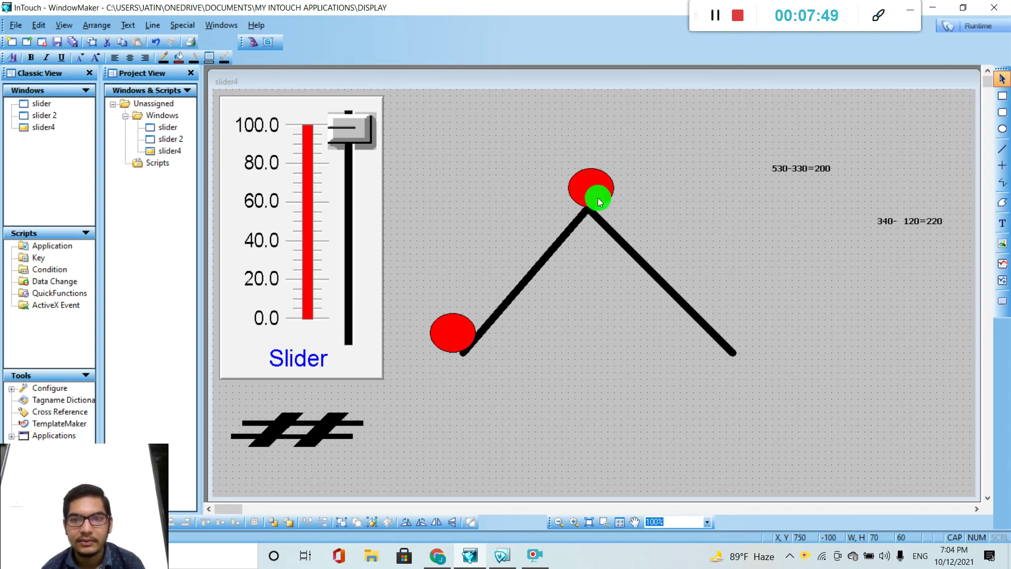
# - Shift the peak ellipse to X 530, Y 120 and place a duplicate at the polyline's lower-right end, at X 770, Y 340
pyautogui.moveTo(590, 197); pyautogui.dragTo(586, 196)
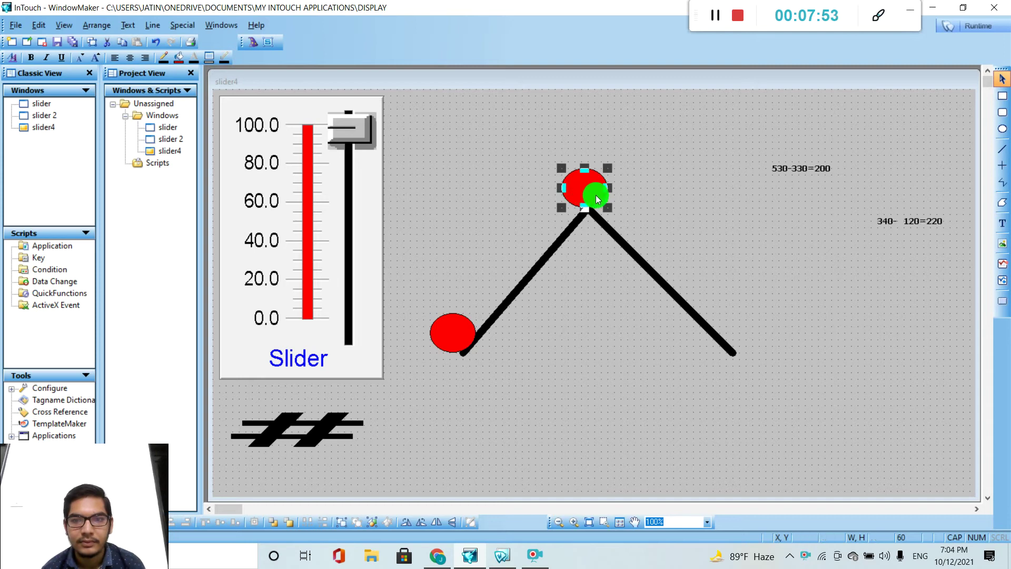
pyautogui.hotkey('ctrl', 'd')
pyautogui.moveTo(598, 199); pyautogui.dragTo(731, 323)
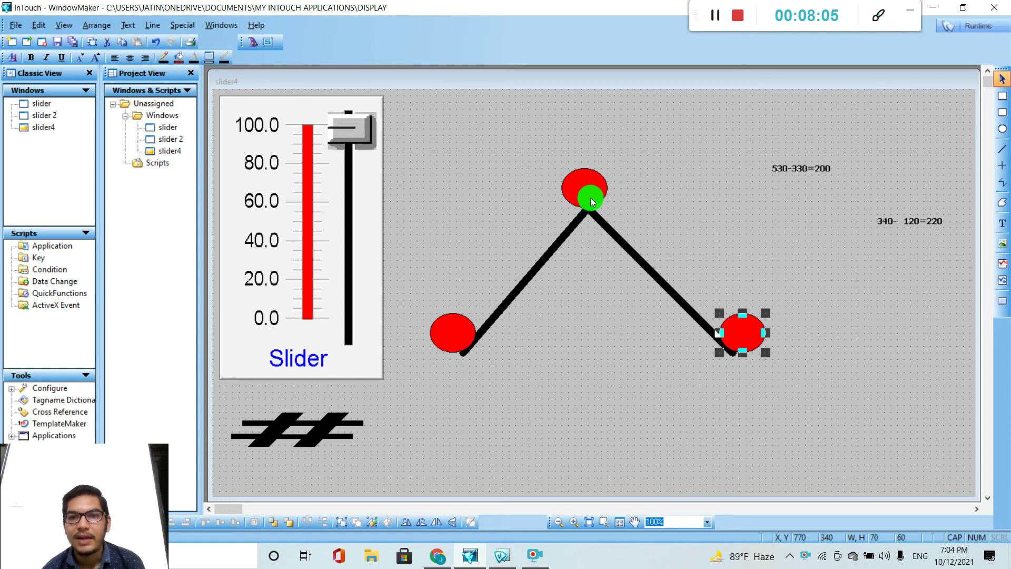
pyautogui.click(591, 201)
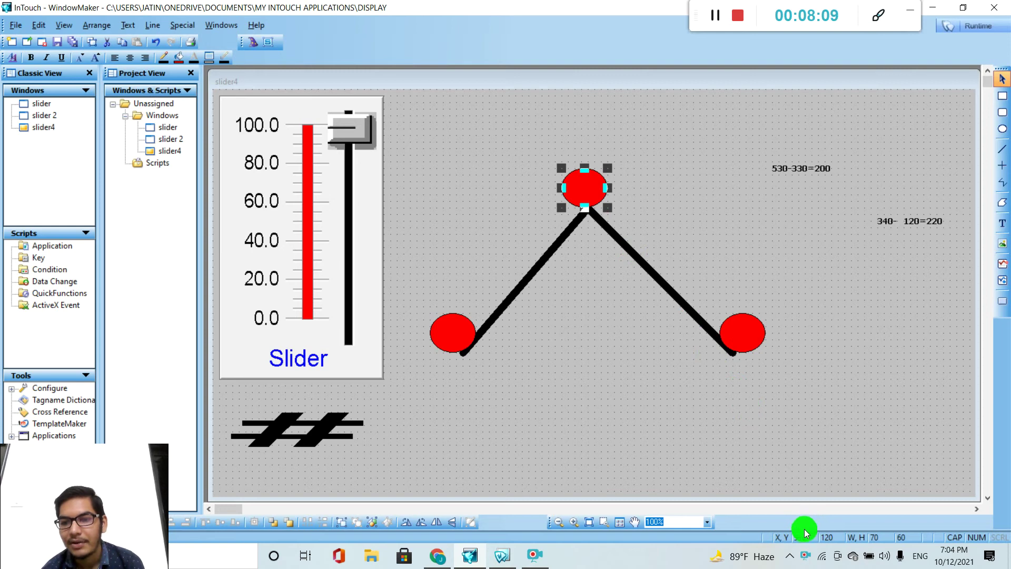
pyautogui.click(736, 325)
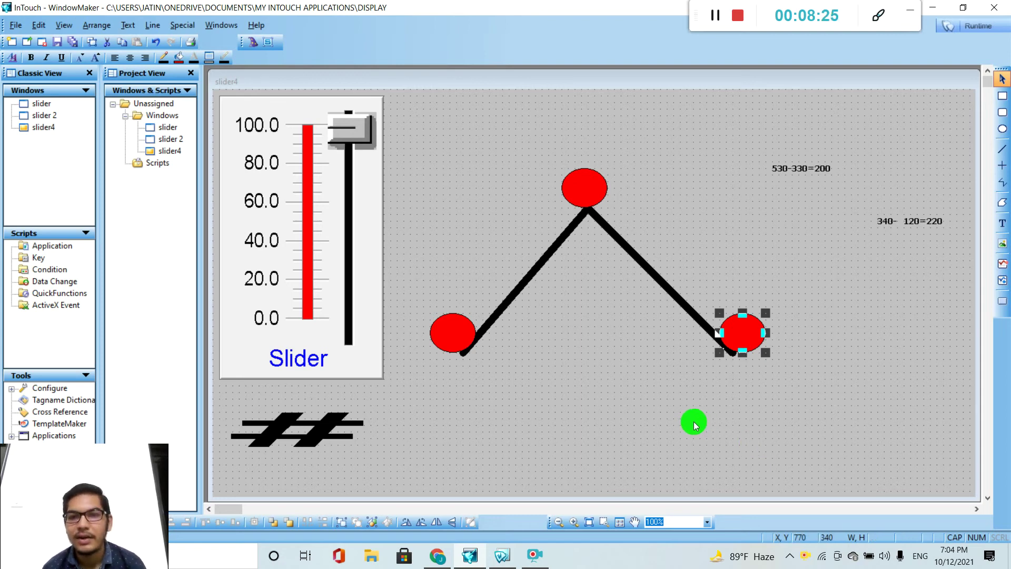
# - Disable both the vertical and horizontal location links on the ellipse at the polyline's peak
pyautogui.doubleClick(591, 181)
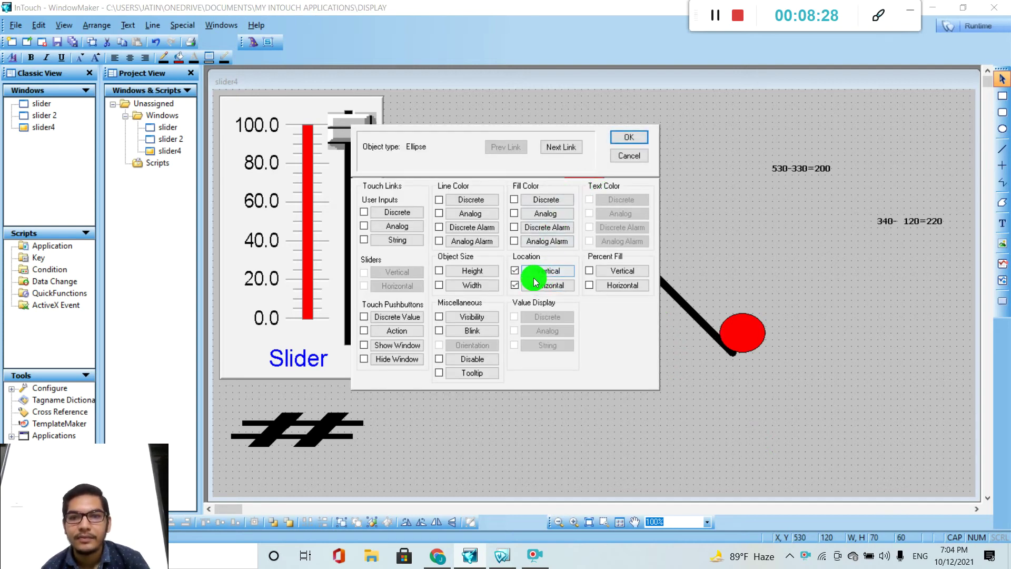
pyautogui.click(515, 270)
pyautogui.click(515, 285)
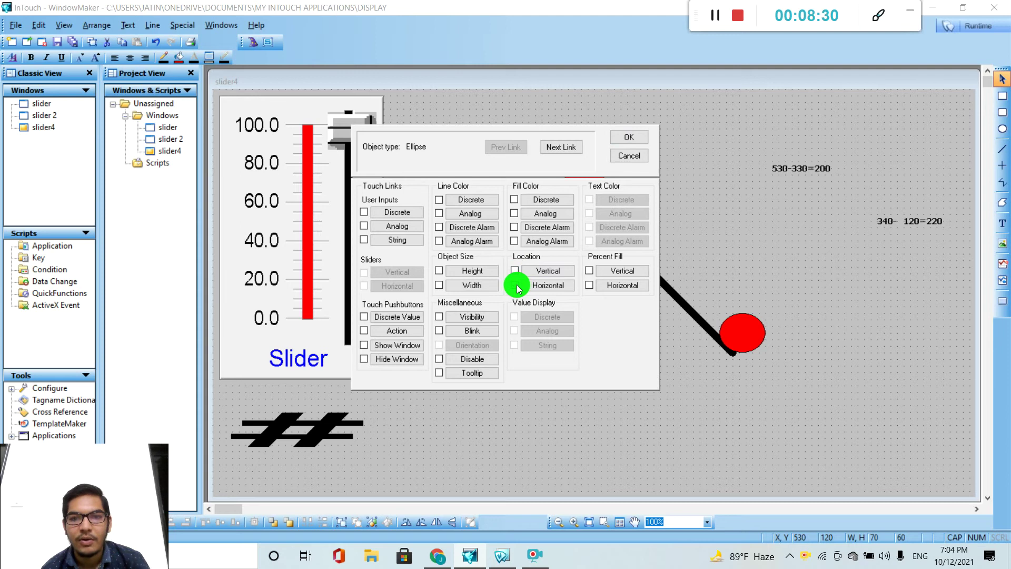
# - Link the peak ellipse's horizontal location to SL, with values 50 at left and 100 at right, and horizontal movement from 0 left to 240 right
pyautogui.click(537, 285)
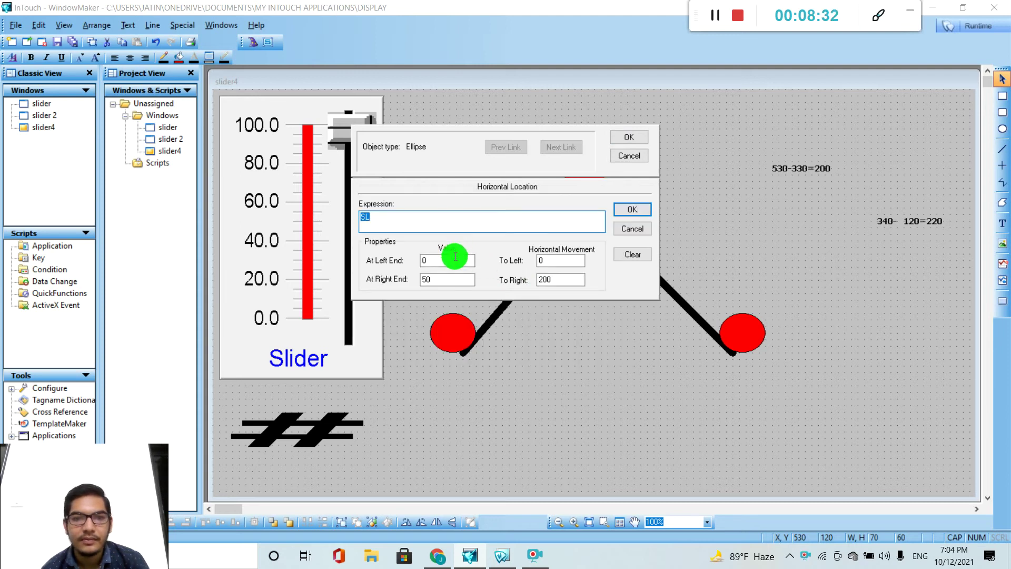
pyautogui.click(438, 262)
pyautogui.write('5')
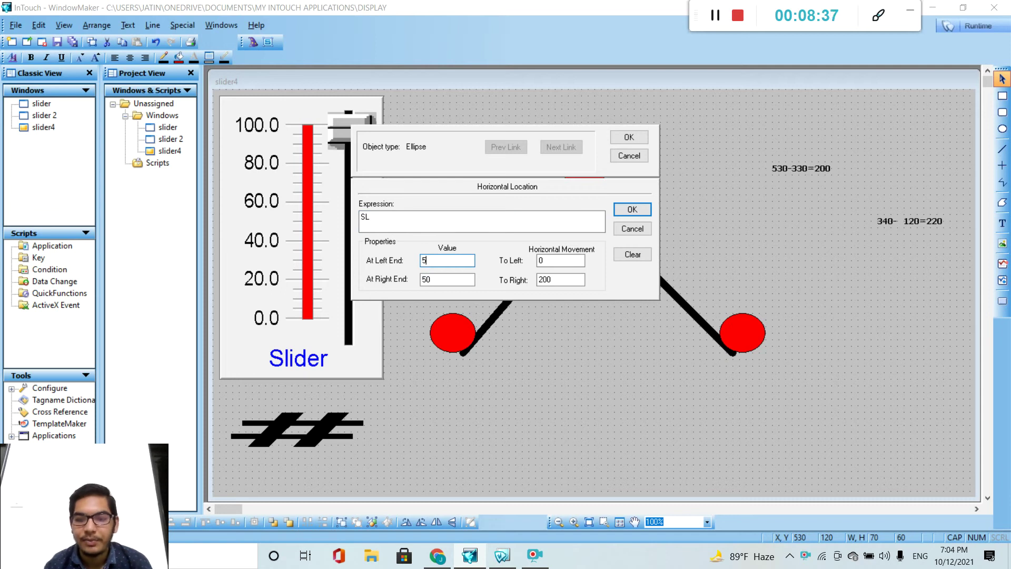
pyautogui.click(437, 280)
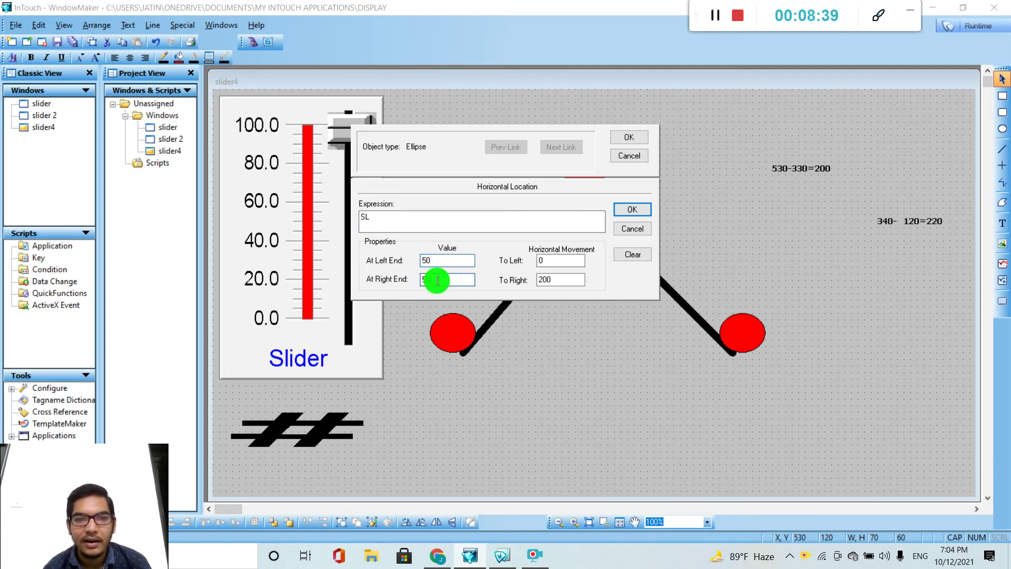
pyautogui.write('100')
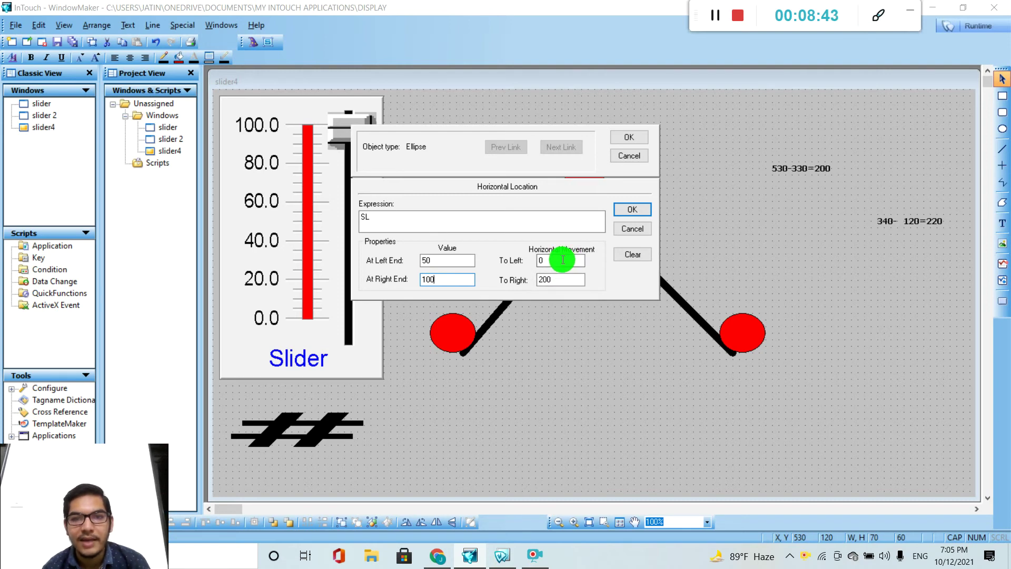
pyautogui.click(562, 278)
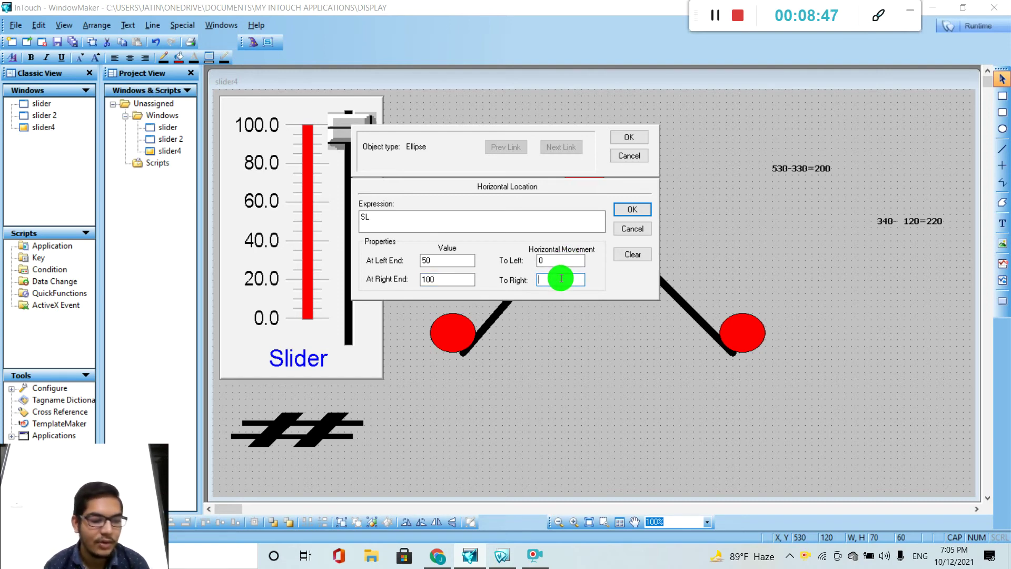
pyautogui.write('240')
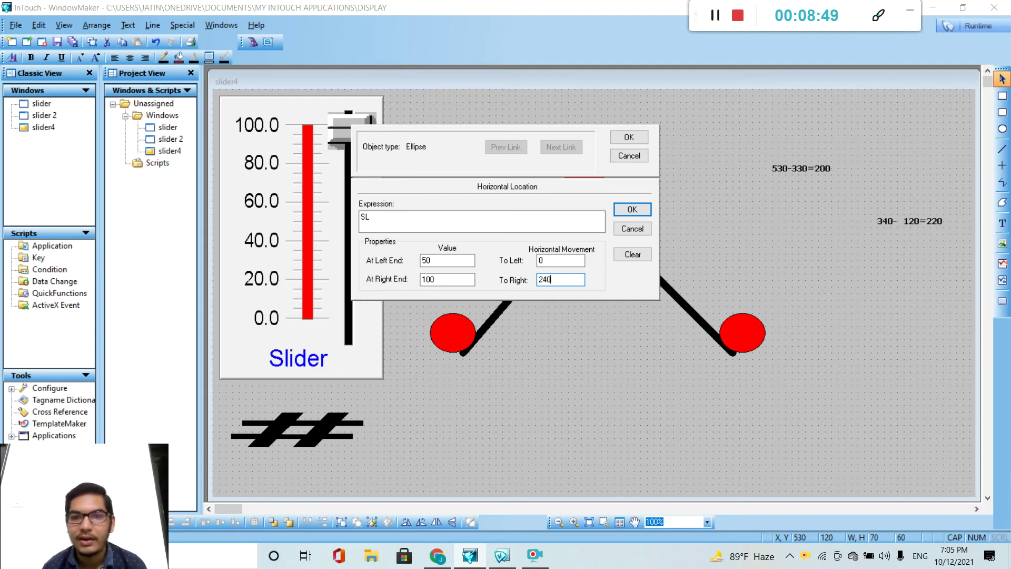
pyautogui.click(633, 210)
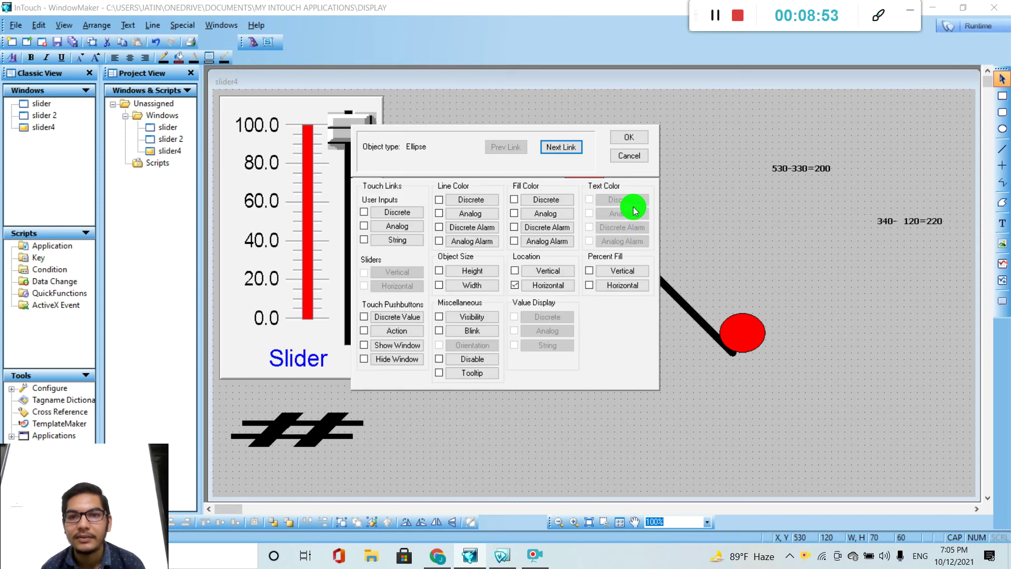
pyautogui.click(630, 139)
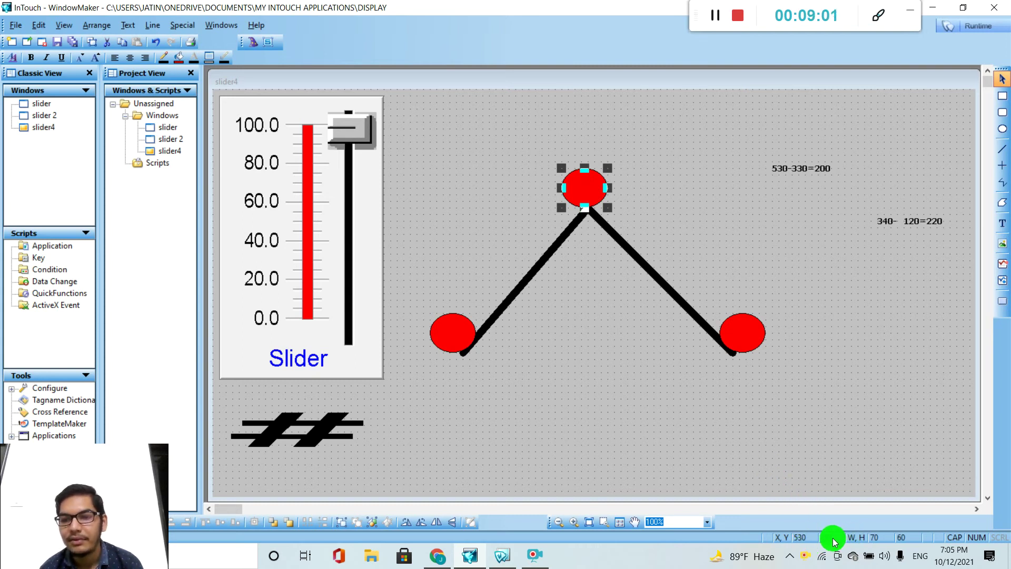
# - Link the peak ellipse's vertical location to SL, with values 50 at top and 100 at bottom
pyautogui.click(747, 340)
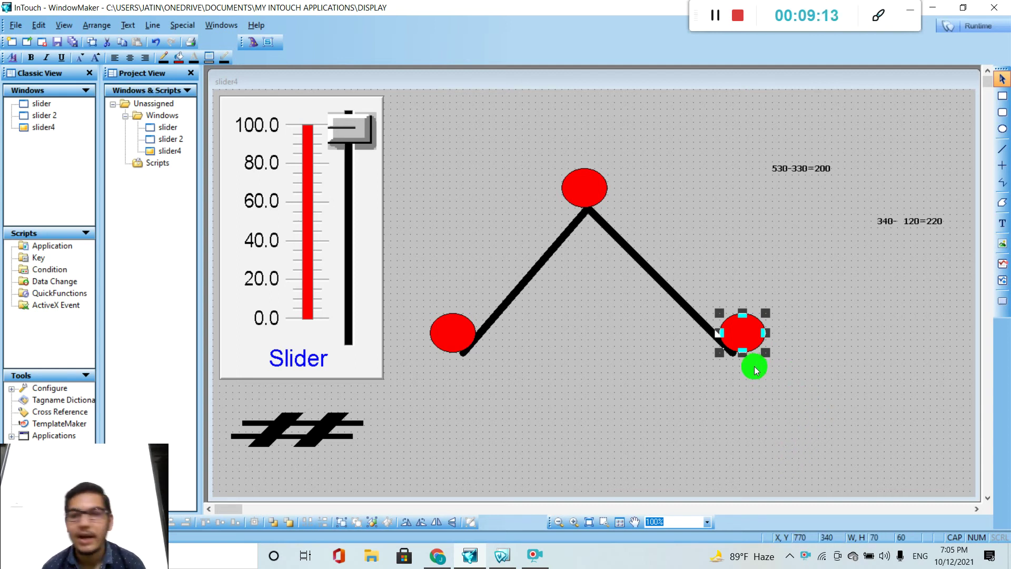
pyautogui.doubleClick(585, 188)
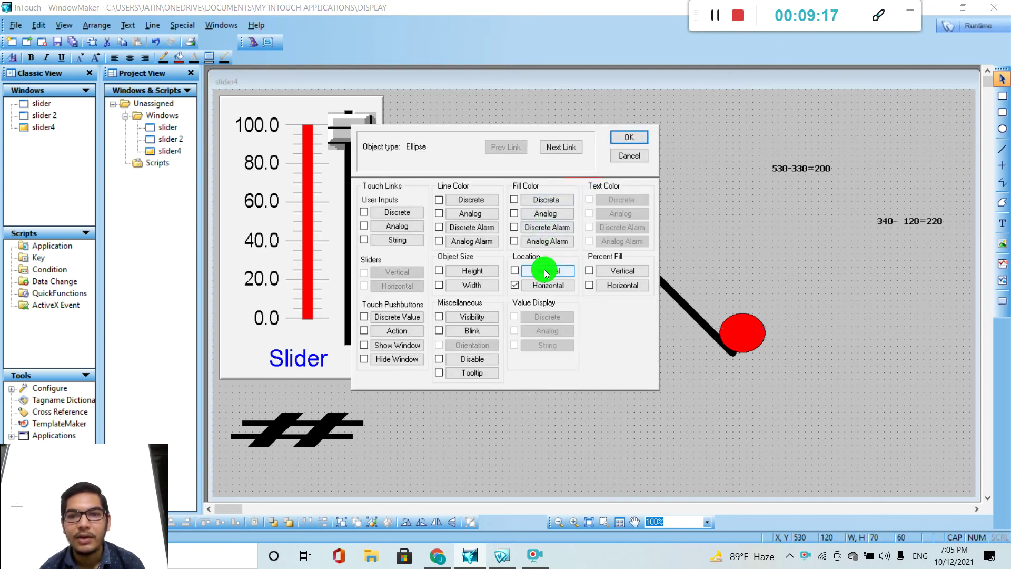
pyautogui.click(545, 270)
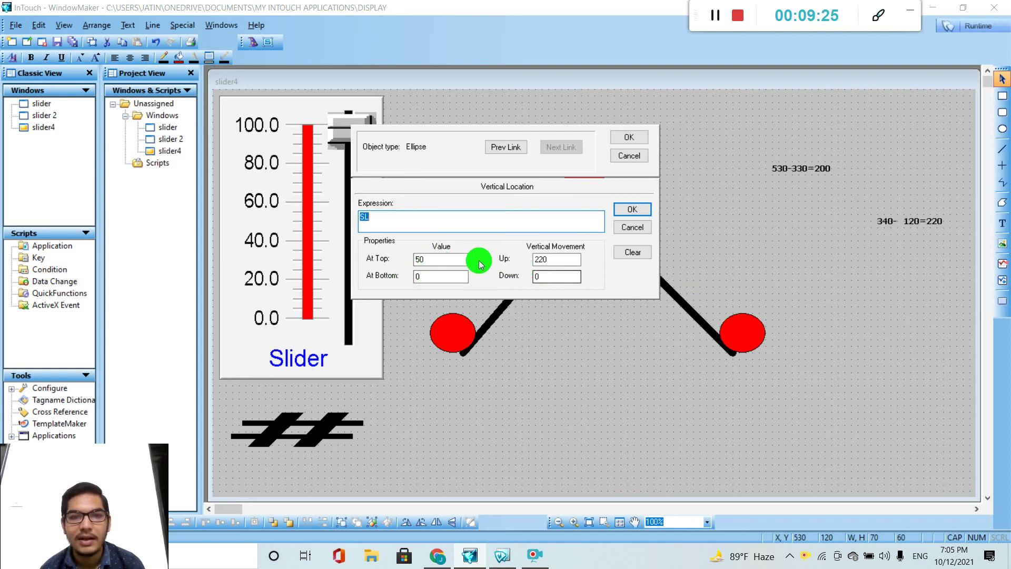
pyautogui.click(434, 258)
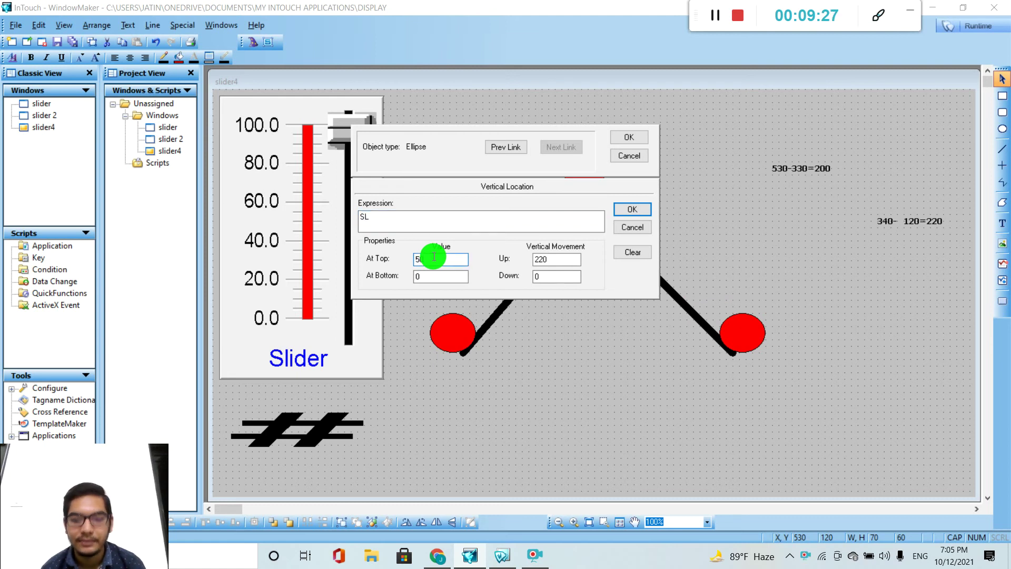
pyautogui.write('0')
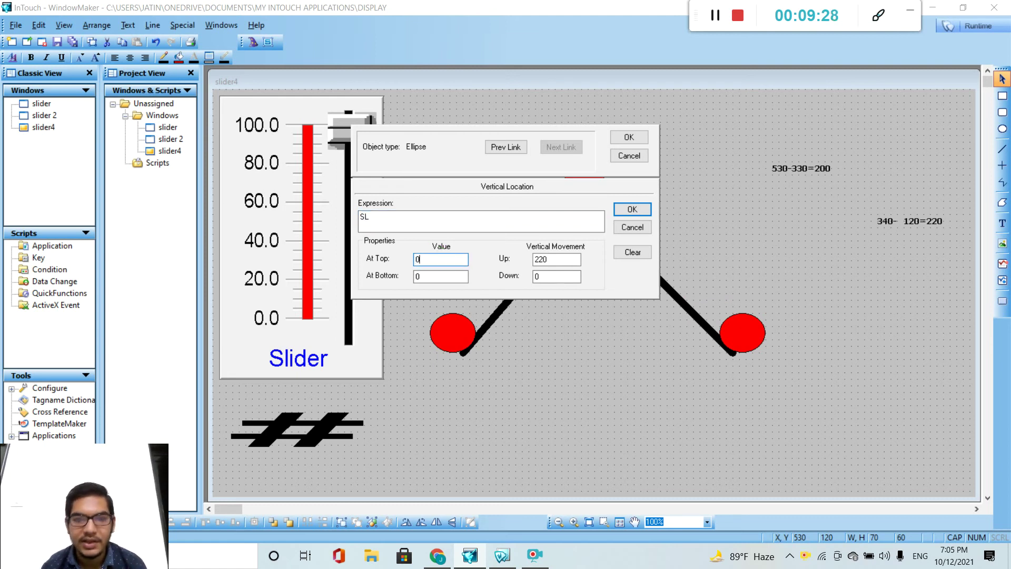
pyautogui.click(432, 277)
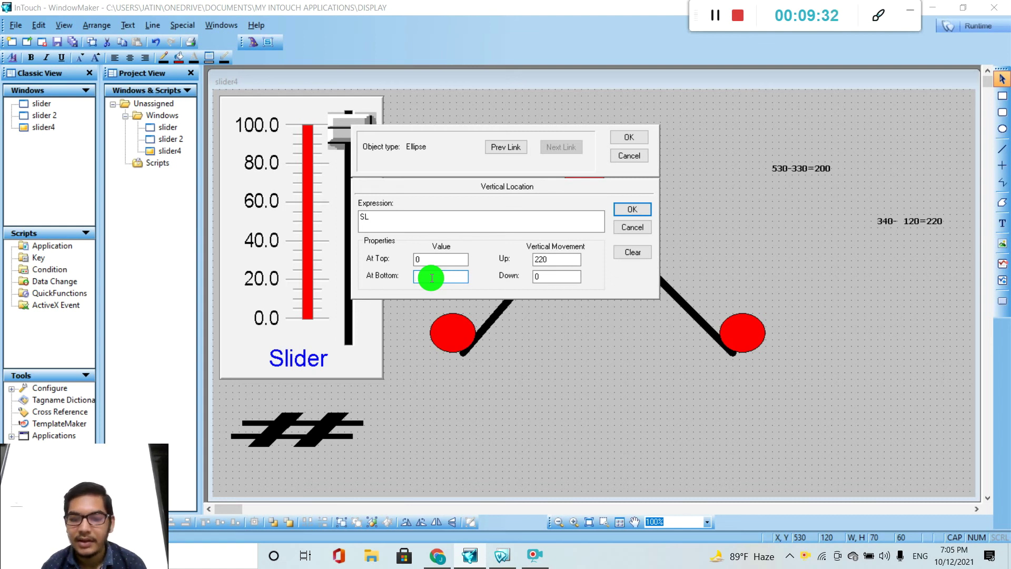
pyautogui.write('5')
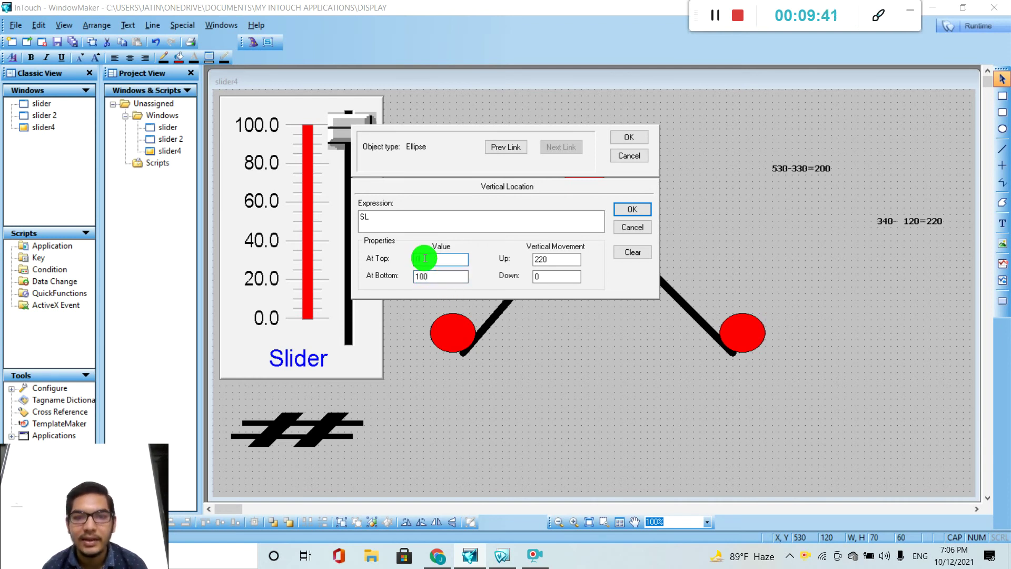
pyautogui.write('5')
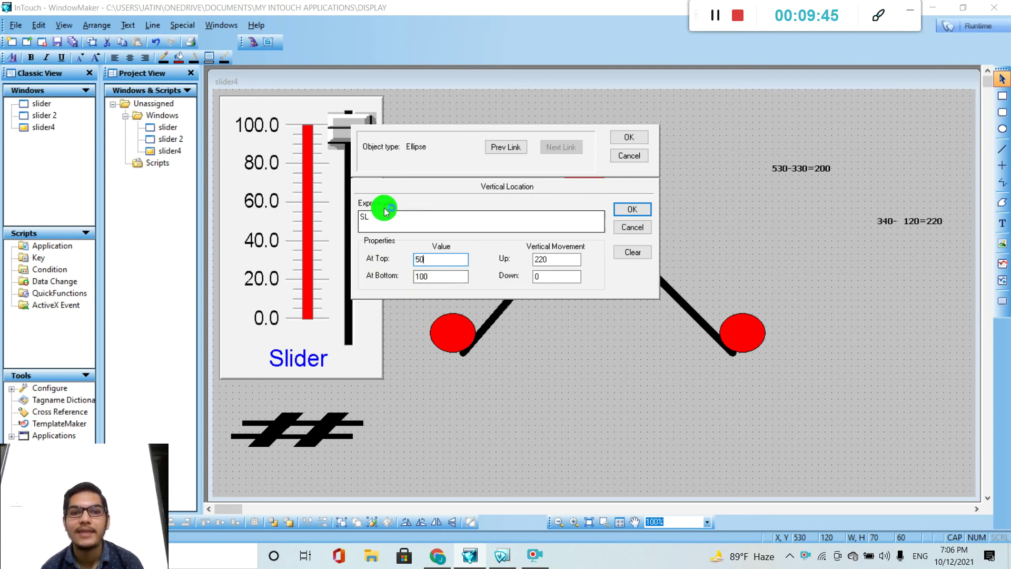
# - Set the peak ellipse's vertical movement to 0 up and 220 down, and apply the link
pyautogui.click(562, 258)
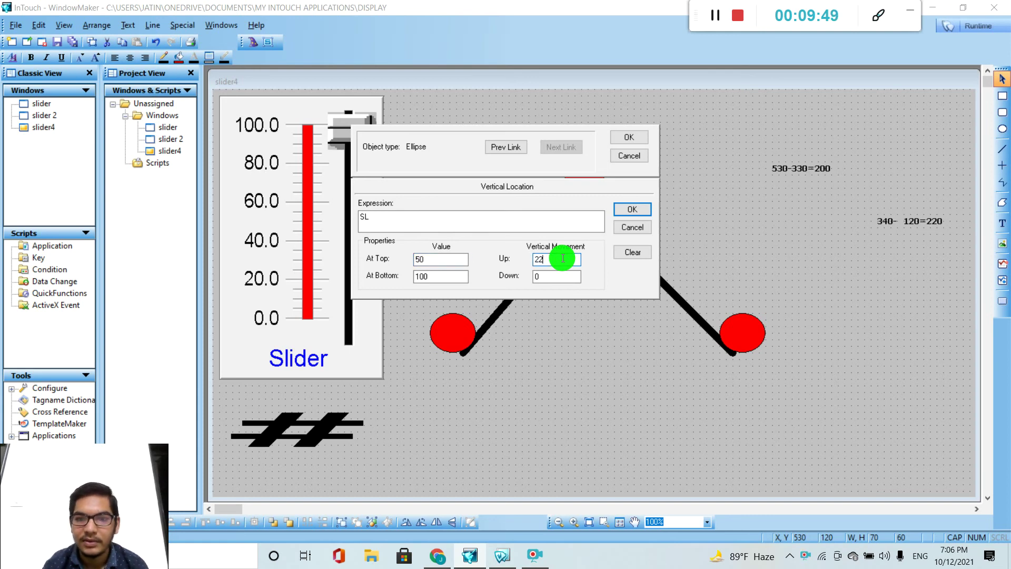
pyautogui.write('0')
pyautogui.click(561, 275)
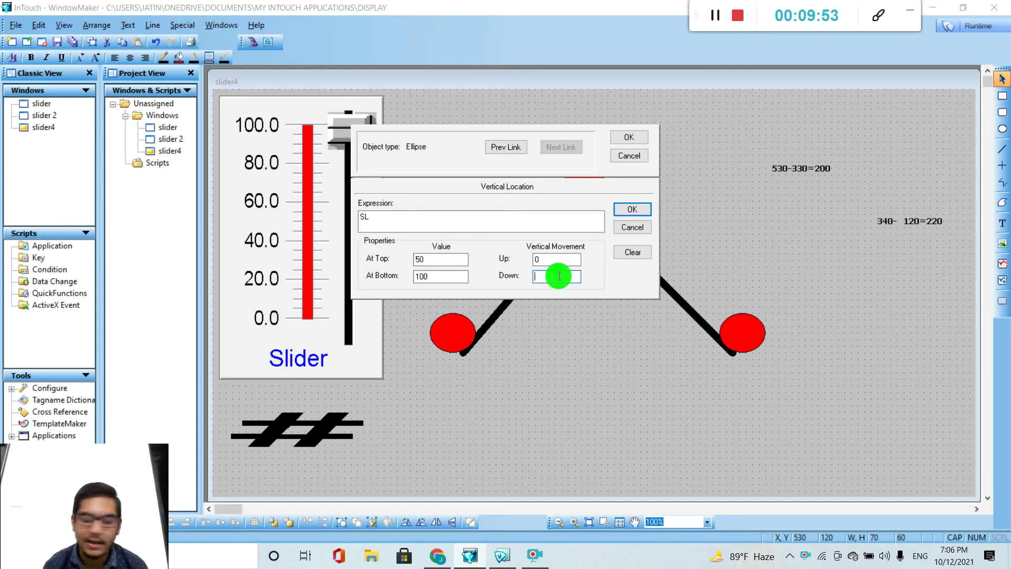
pyautogui.write('220')
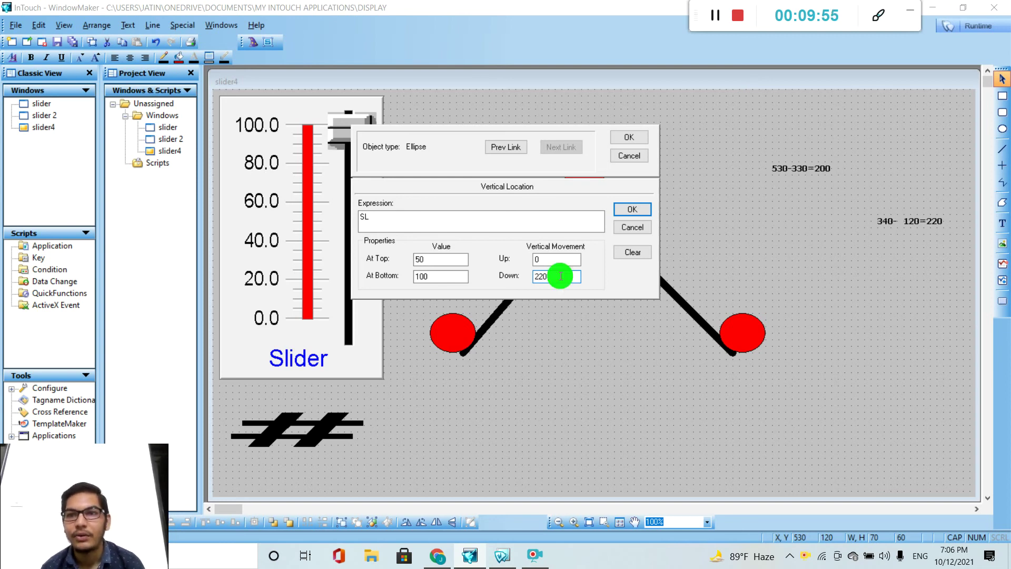
pyautogui.click(636, 136)
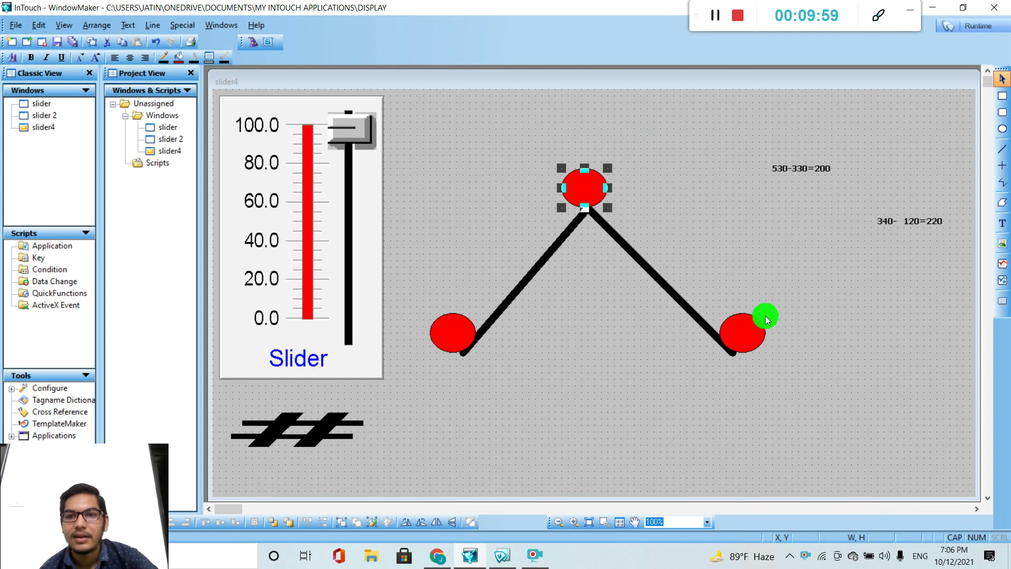
# - Delete the ellipse at the polyline's lower-right end and test the other two in runtime, raising the slider and returning it to 0
pyautogui.click(750, 331)
pyautogui.press('Delete')
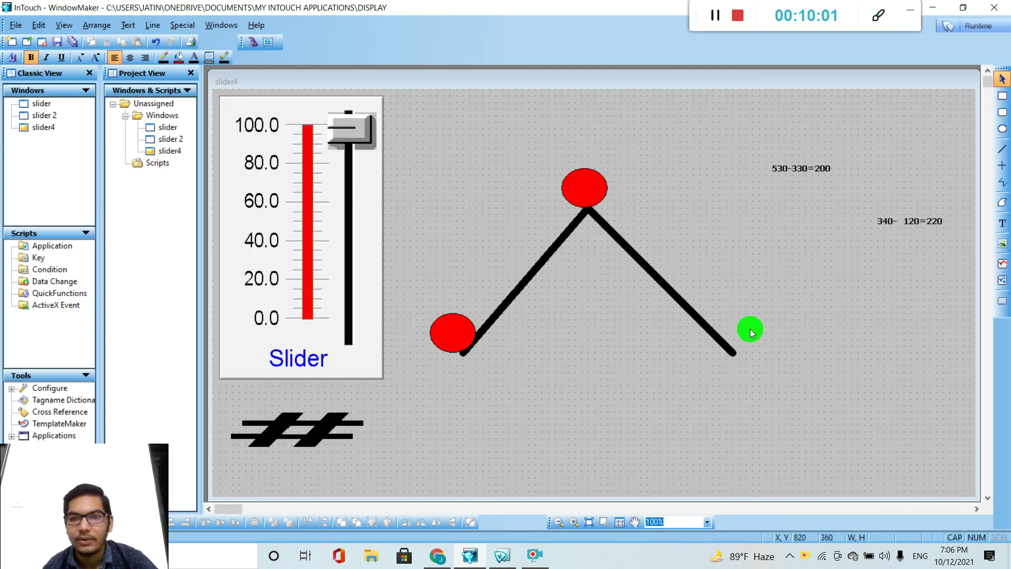
pyautogui.click(983, 25)
pyautogui.click(131, 276)
pyautogui.moveTo(137, 280); pyautogui.dragTo(157, 165)
pyautogui.moveTo(157, 166); pyautogui.dragTo(147, 309)
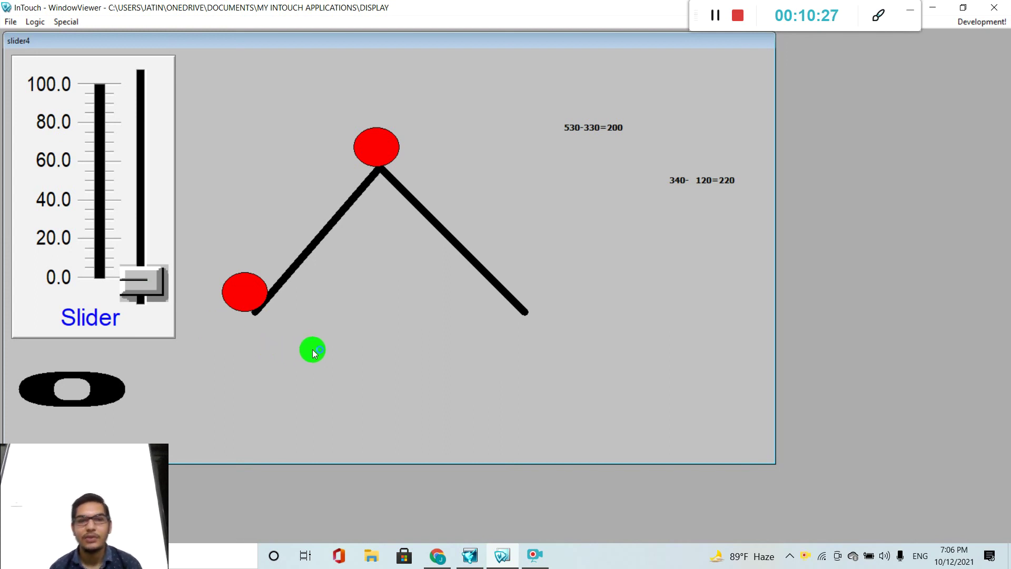